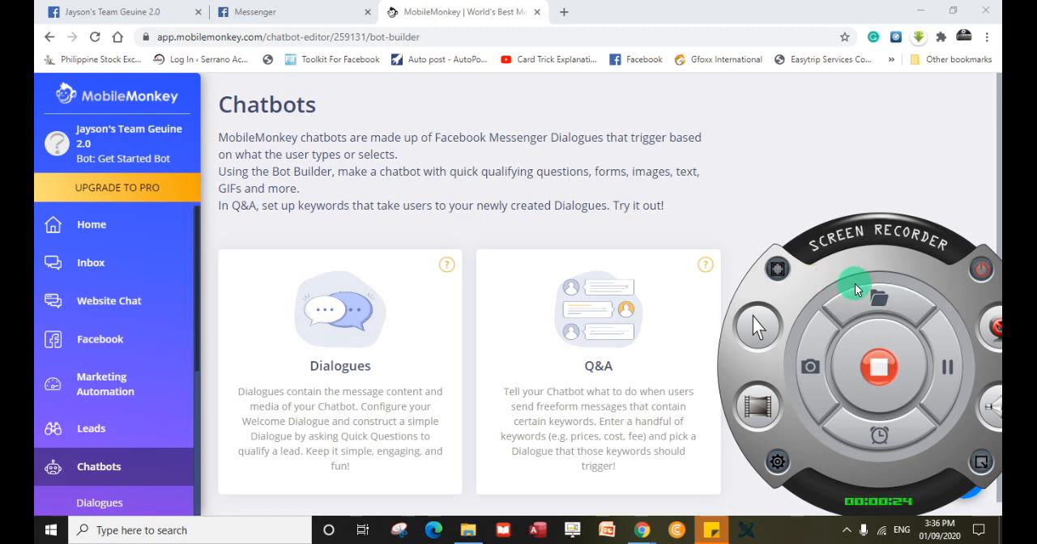
left_click(982, 469)
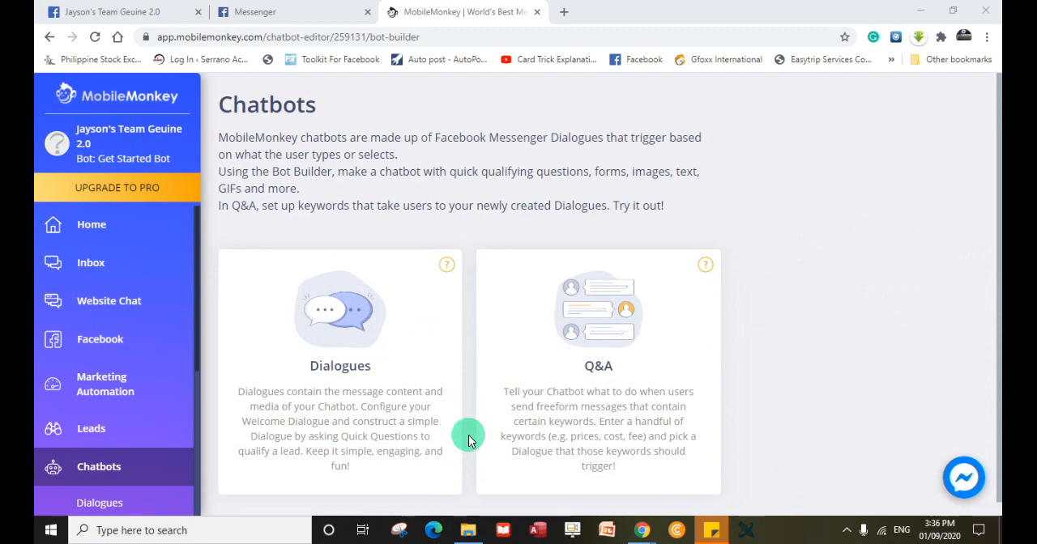
scroll(468, 435, "down", 1)
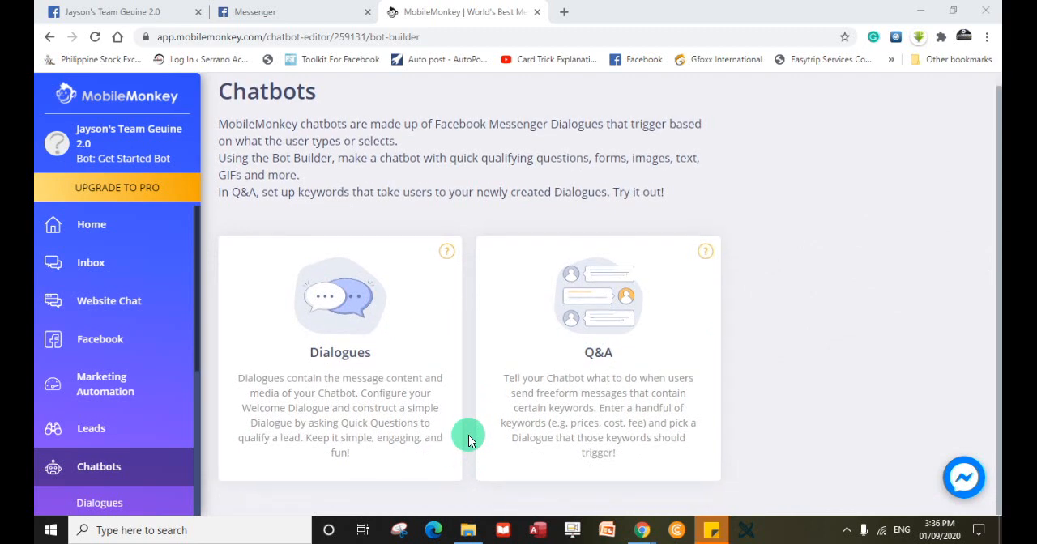
scroll(468, 435, "up", 1)
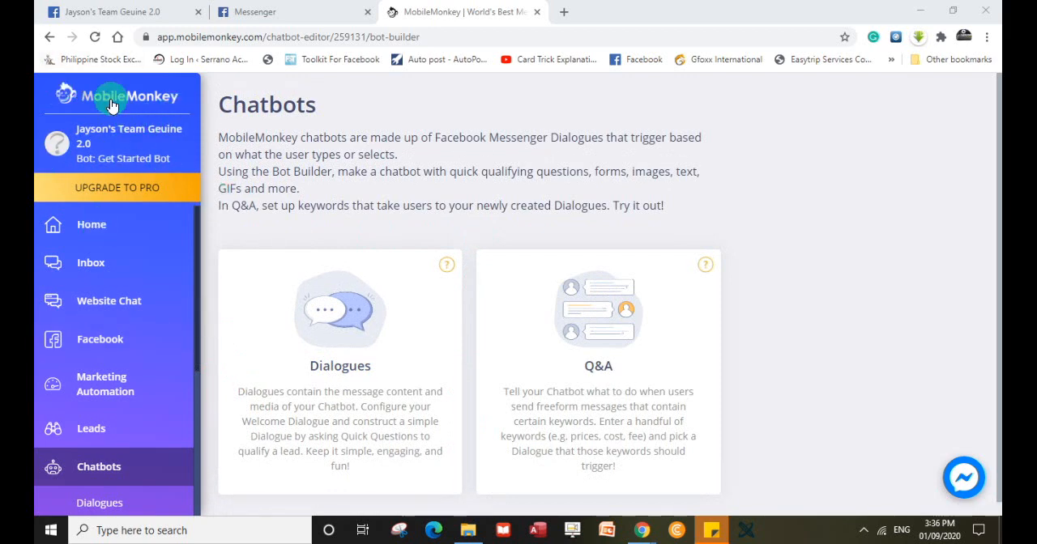
Open the bot's Home page with the navigation expanded and look over the available sections.
left_click(89, 227)
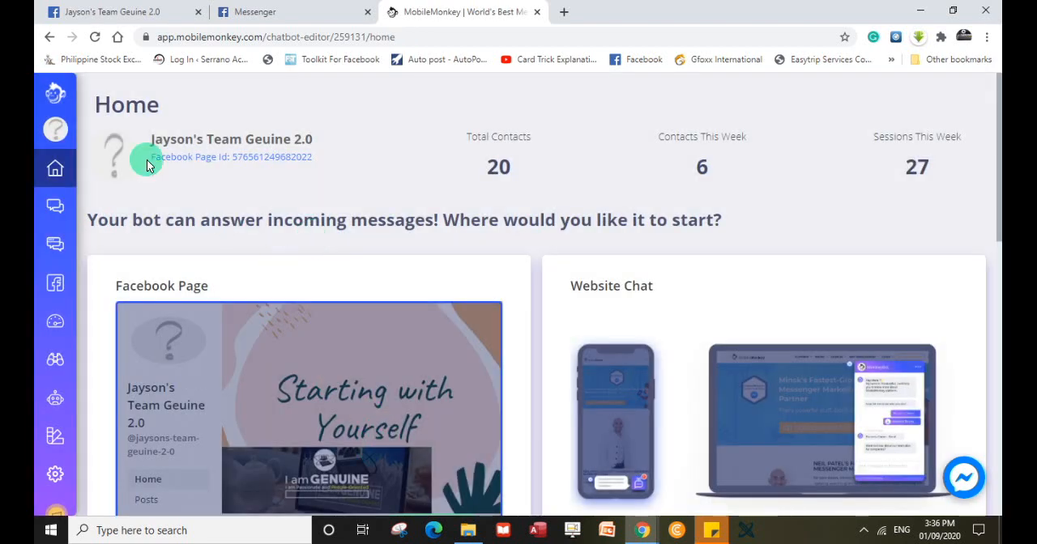
left_click(51, 97)
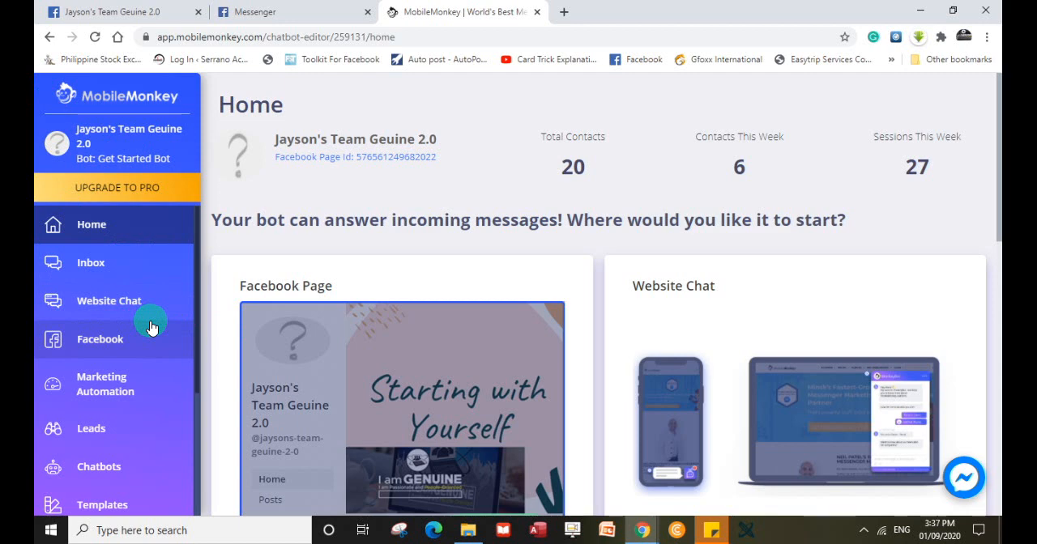
scroll(151, 326, "down", 2)
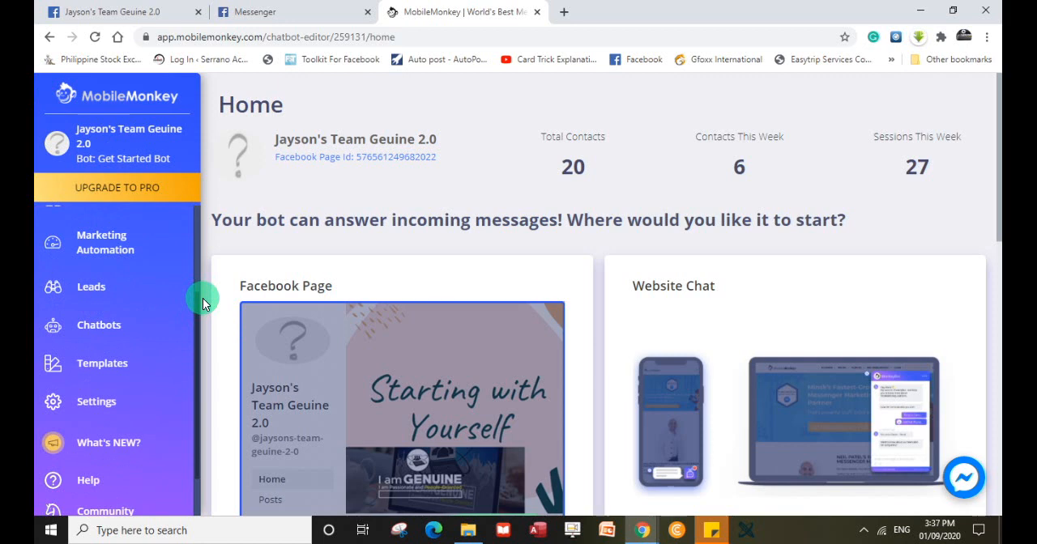
scroll(203, 298, "down", 1)
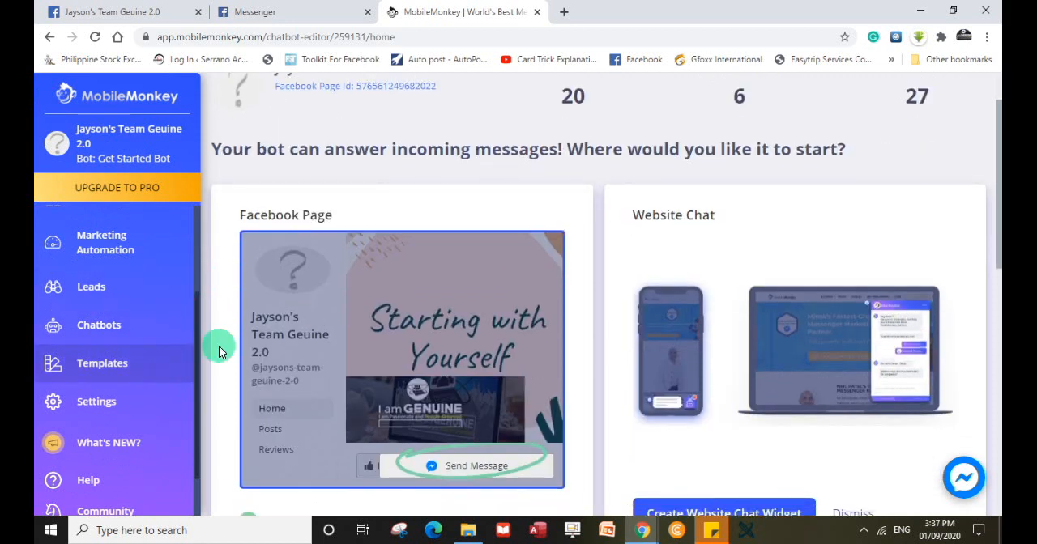
scroll(227, 320, "up", 1)
scroll(127, 262, "up", 2)
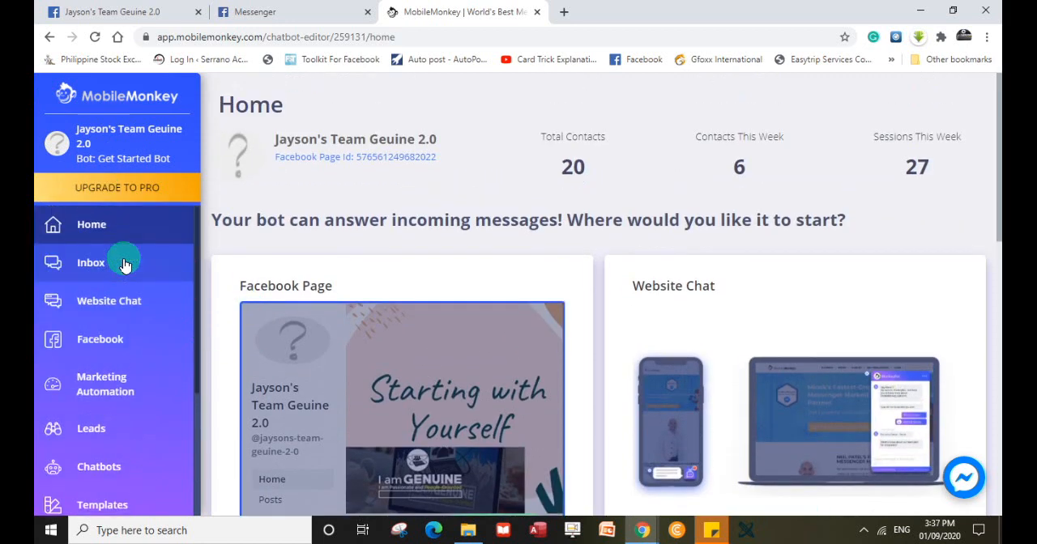
Open the chatbot's Dialogues editor and show the Main Menu under Bot Basics.
scroll(148, 336, "down", 2)
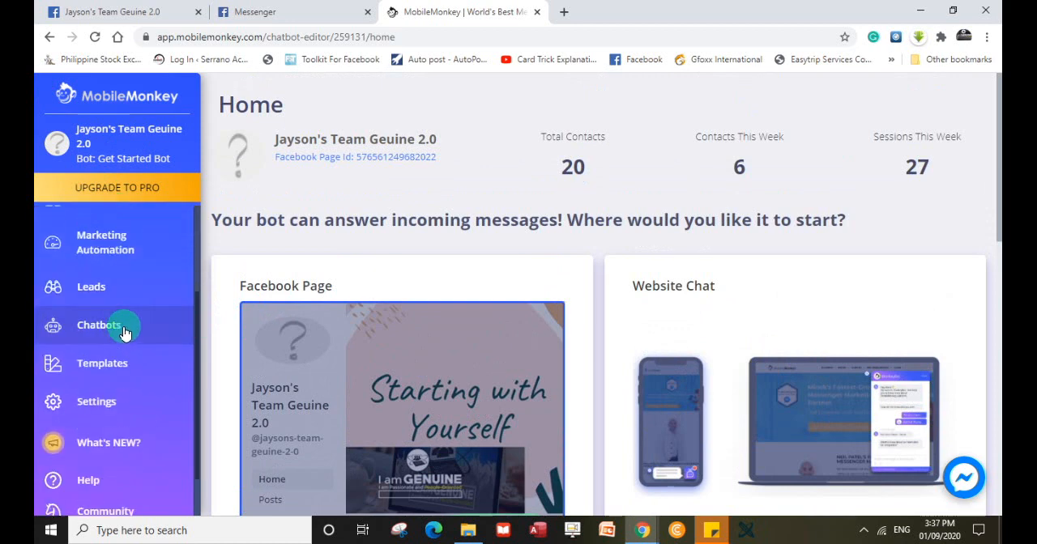
left_click(124, 326)
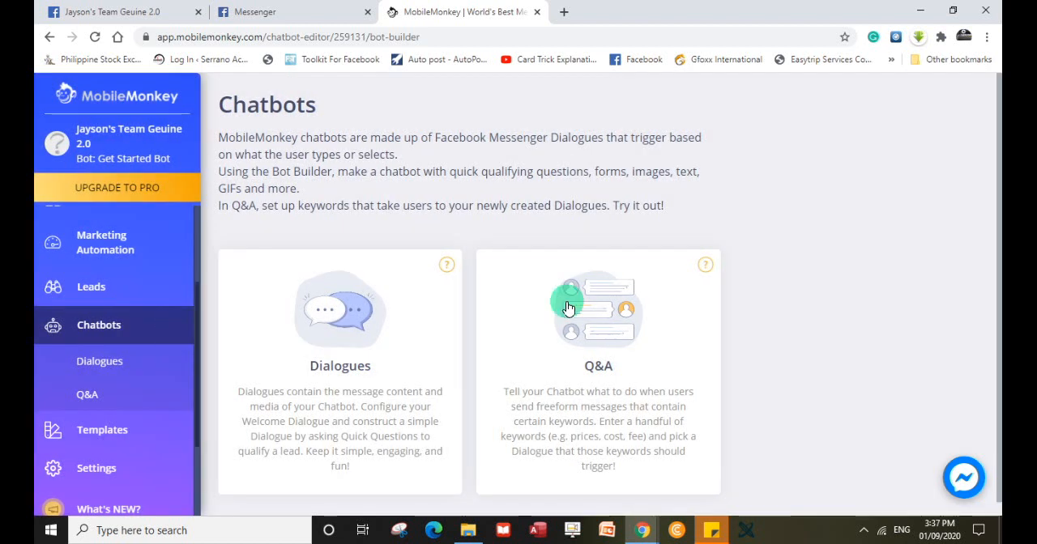
left_click(320, 363)
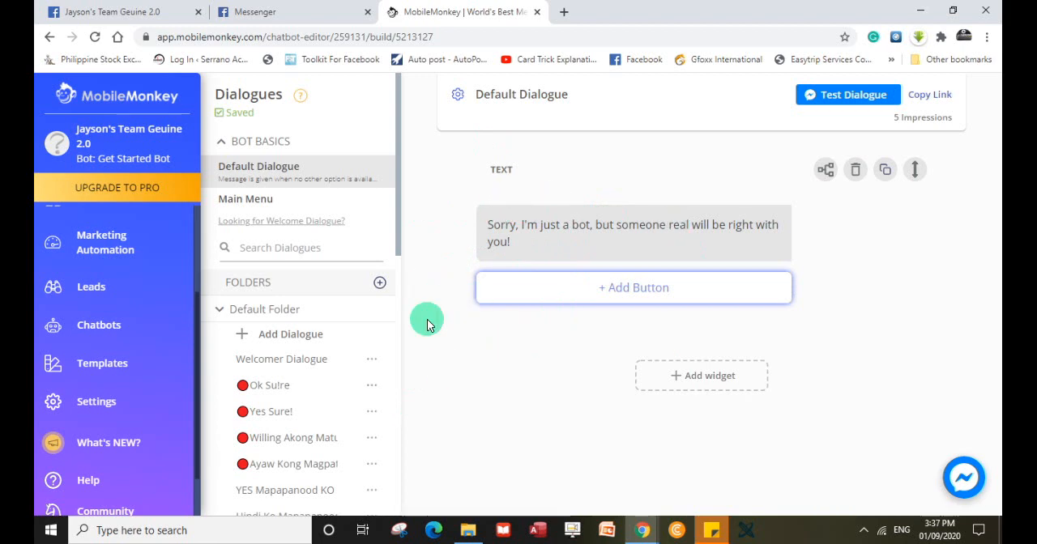
left_click(236, 202)
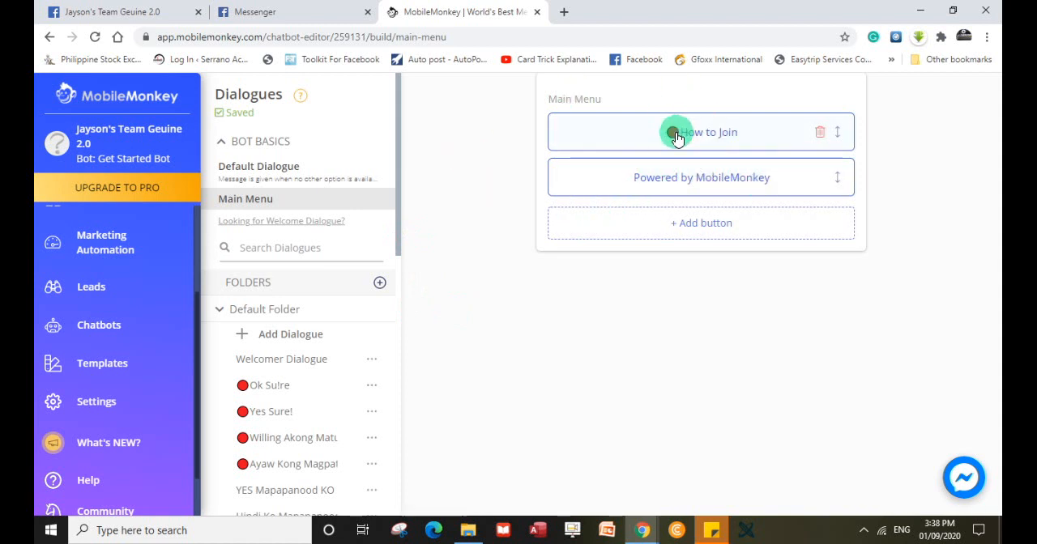
left_click(681, 223)
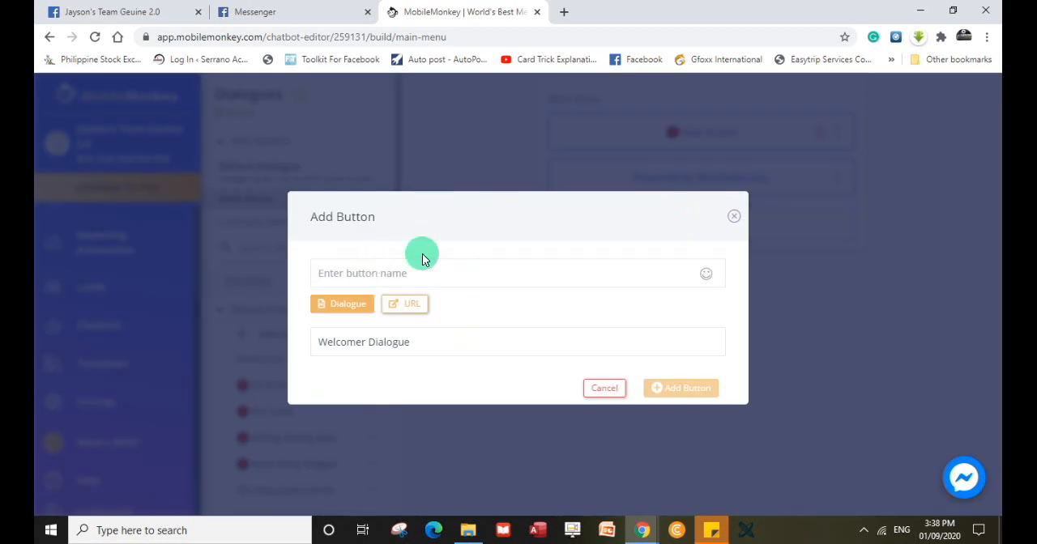
left_click(437, 348)
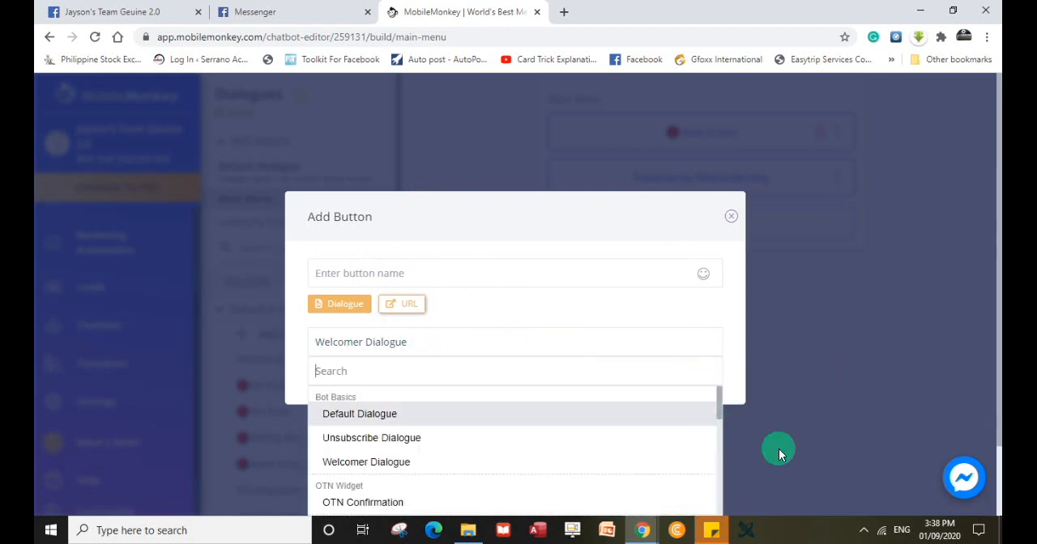
scroll(779, 449, "down", 1)
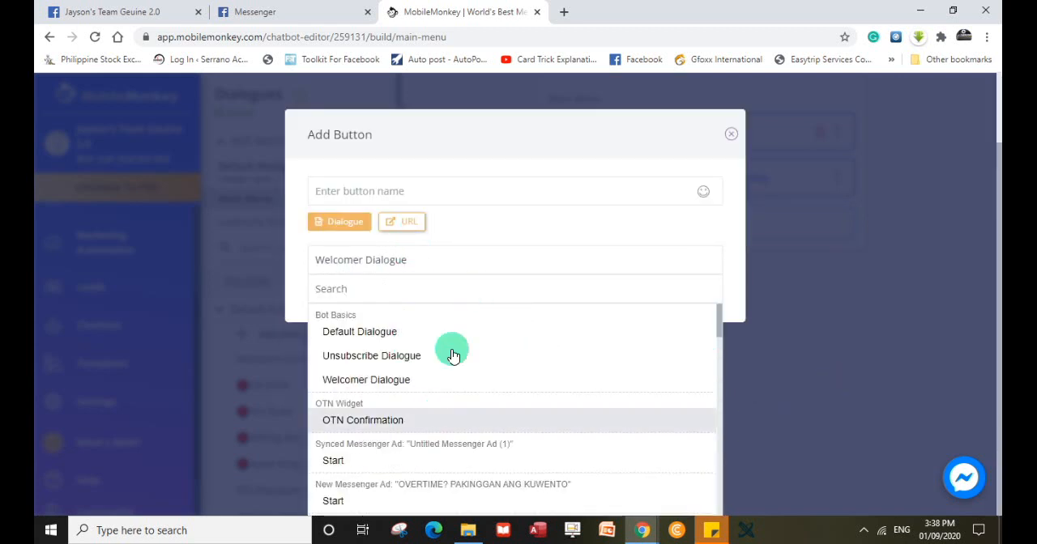
left_click(402, 286)
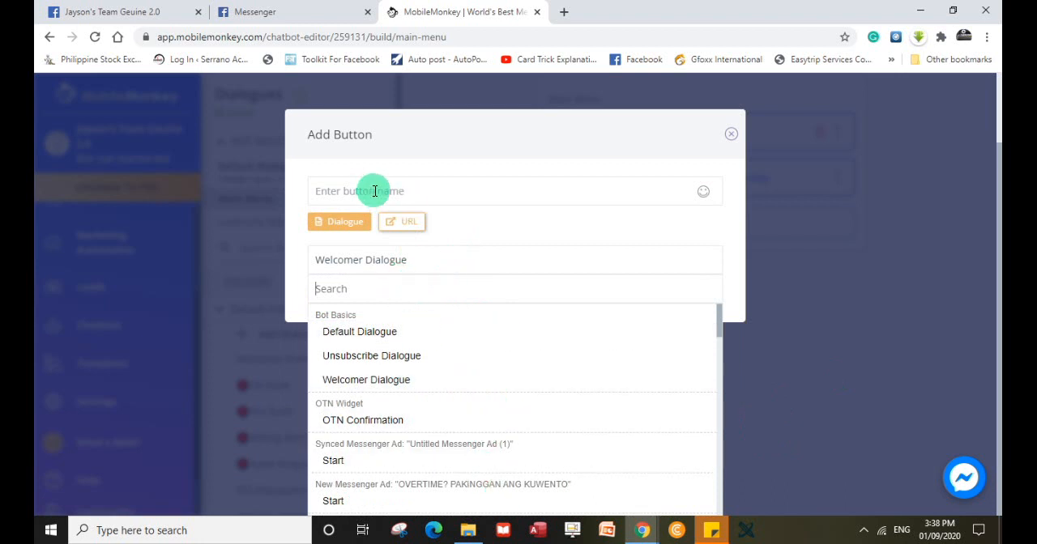
left_click(726, 282)
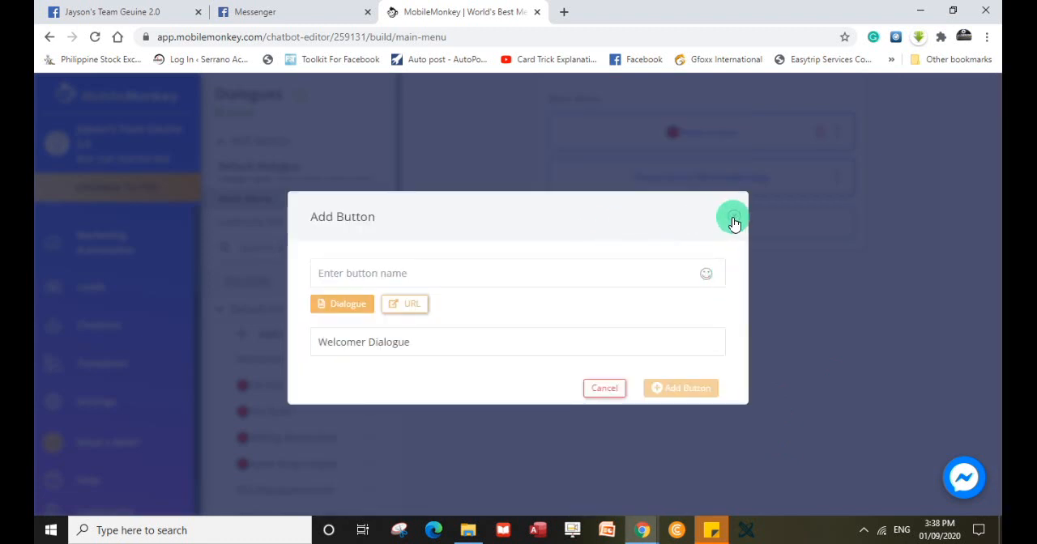
left_click(721, 228)
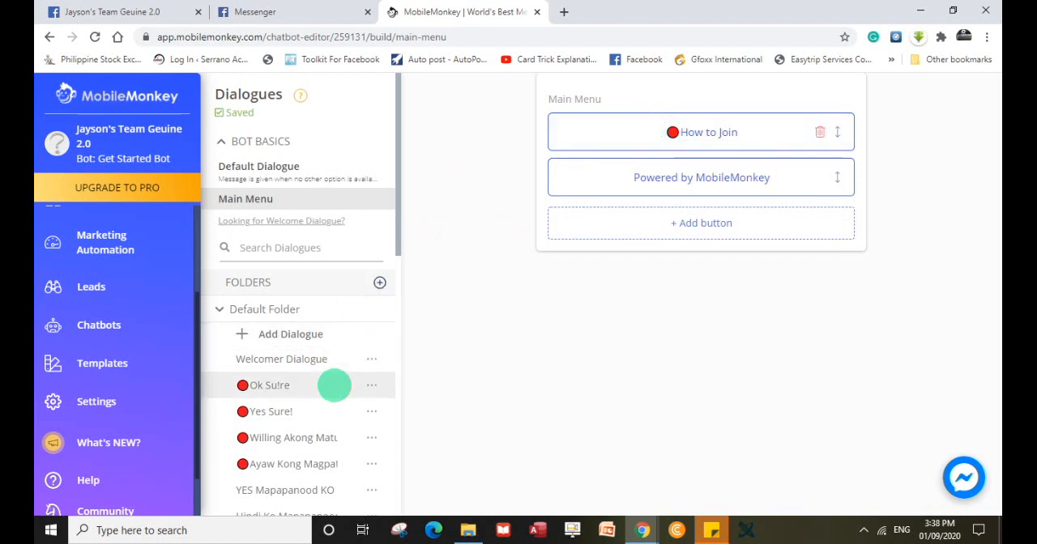
Find and open the "Paano Majoin sa Team Genuine?" dialogue in the Default Folder.
scroll(346, 373, "down", 4)
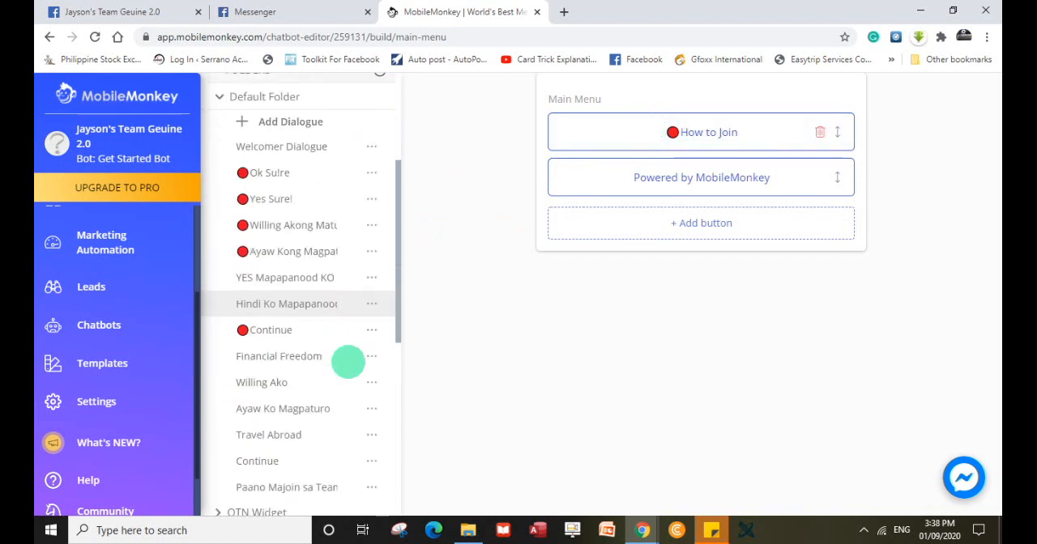
scroll(348, 362, "down", 1)
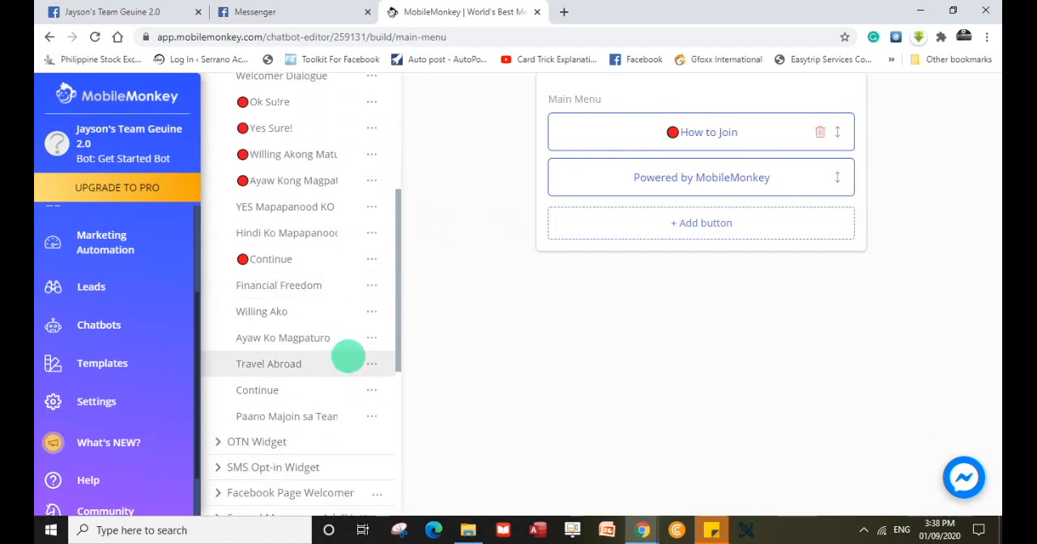
scroll(348, 355, "down", 2)
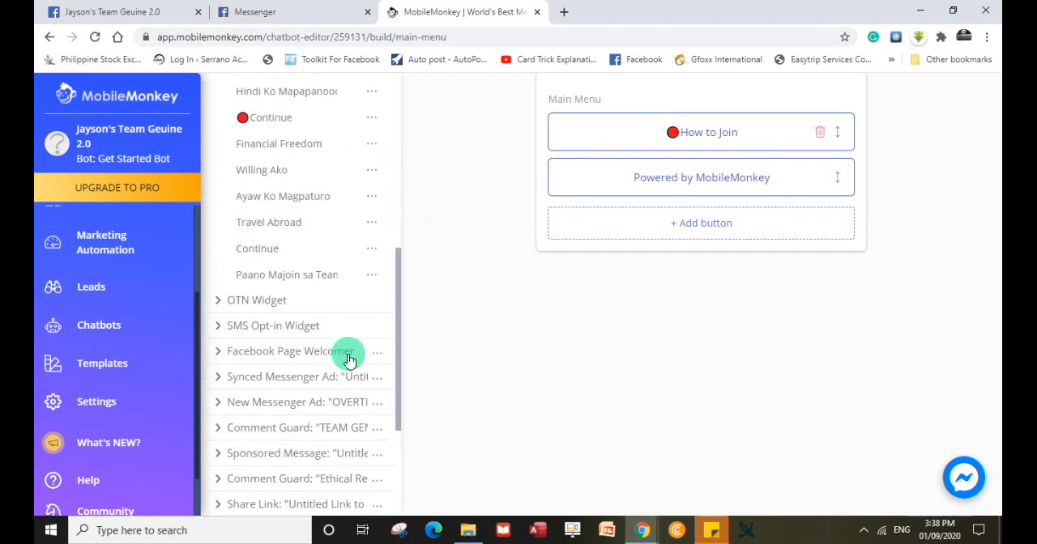
scroll(349, 360, "down", 1)
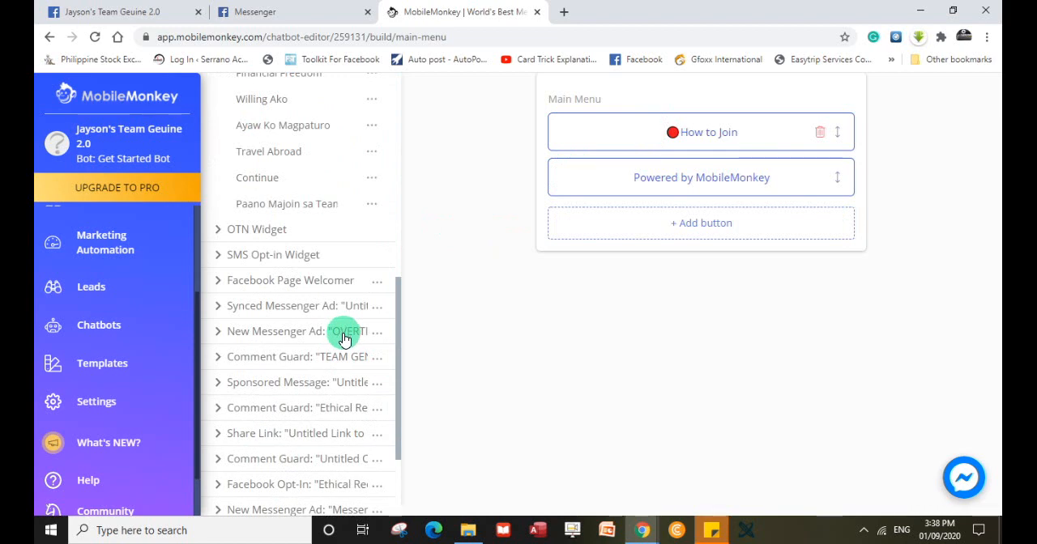
scroll(344, 339, "up", 1)
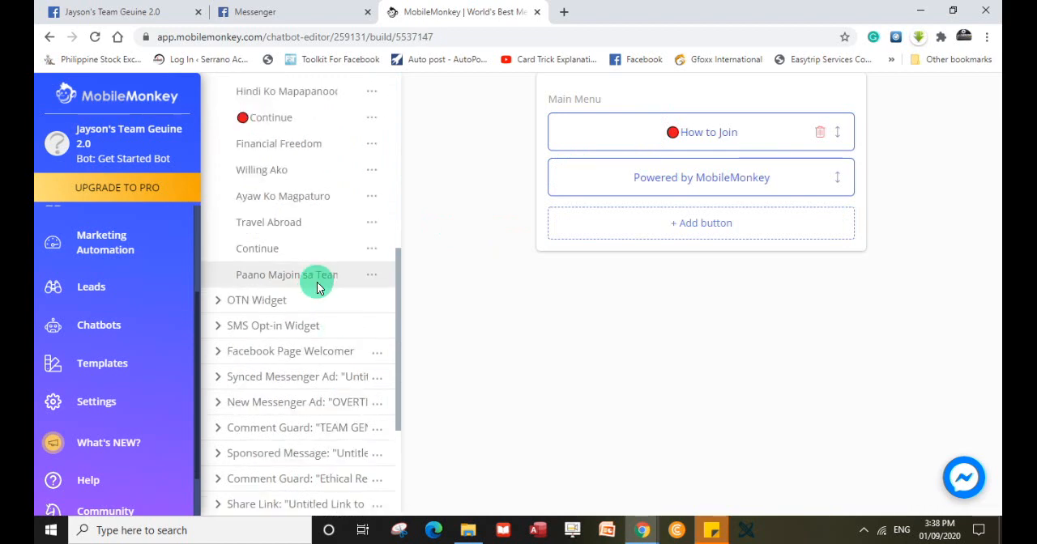
left_click(318, 284)
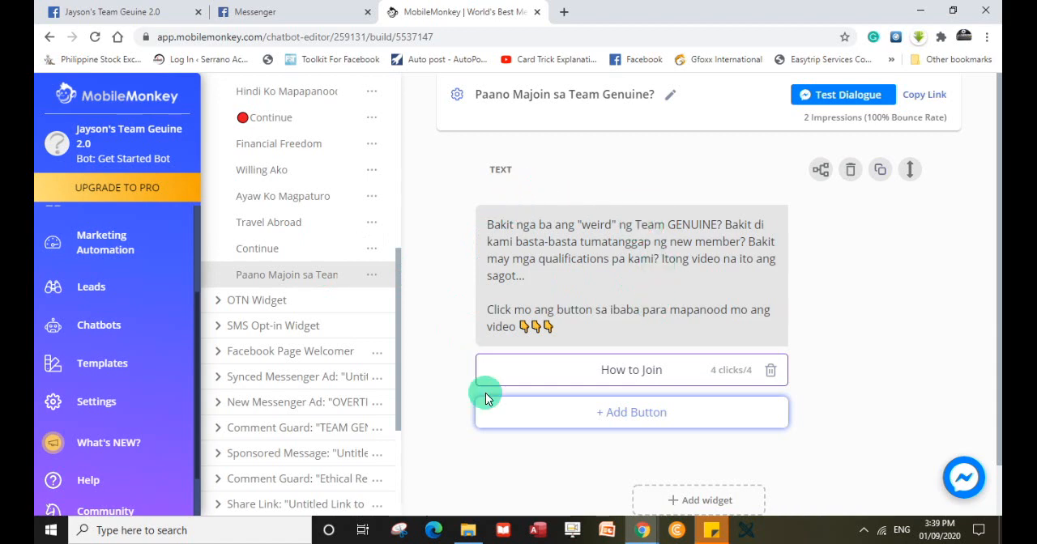
scroll(696, 452, "down", 1)
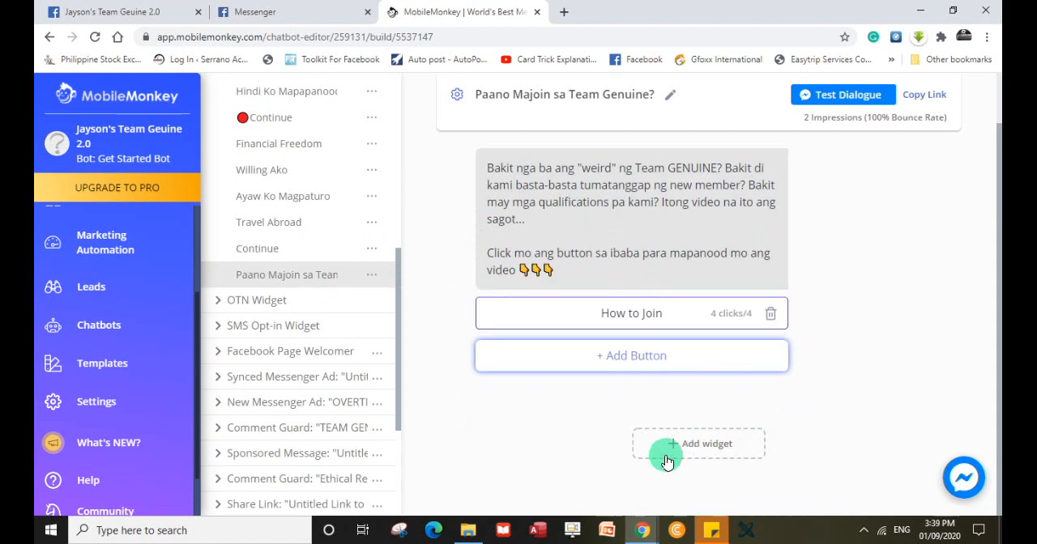
left_click(673, 448)
scroll(675, 451, "down", 2)
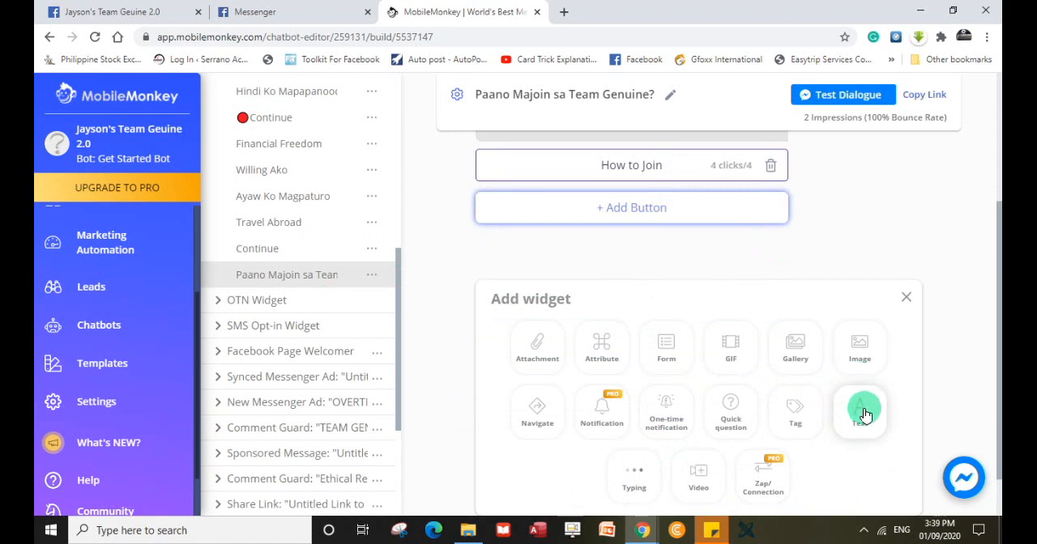
left_click(845, 255)
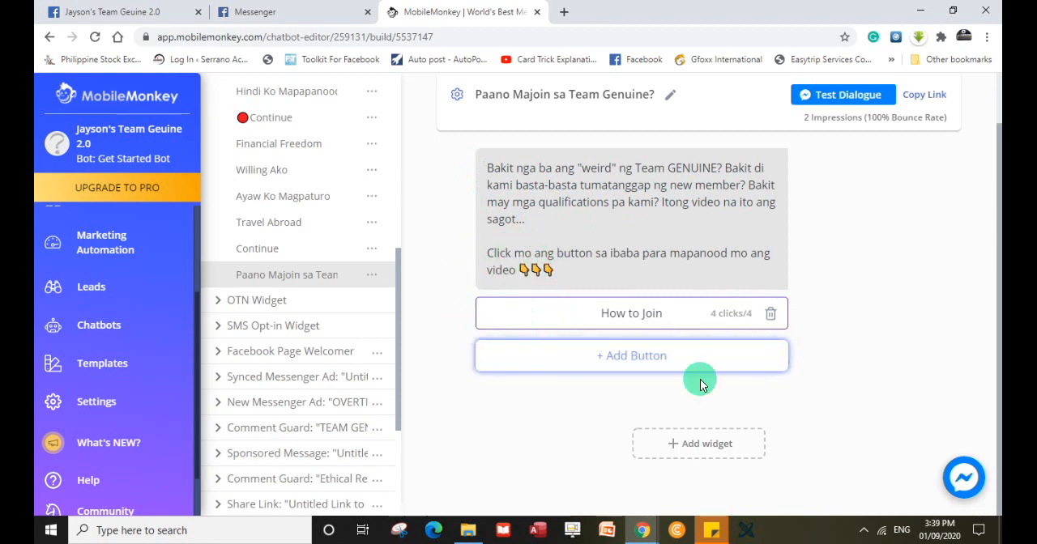
Insert a red circle emoji before the name of the dialogue's "How to Join" button and save the button.
left_click(622, 317)
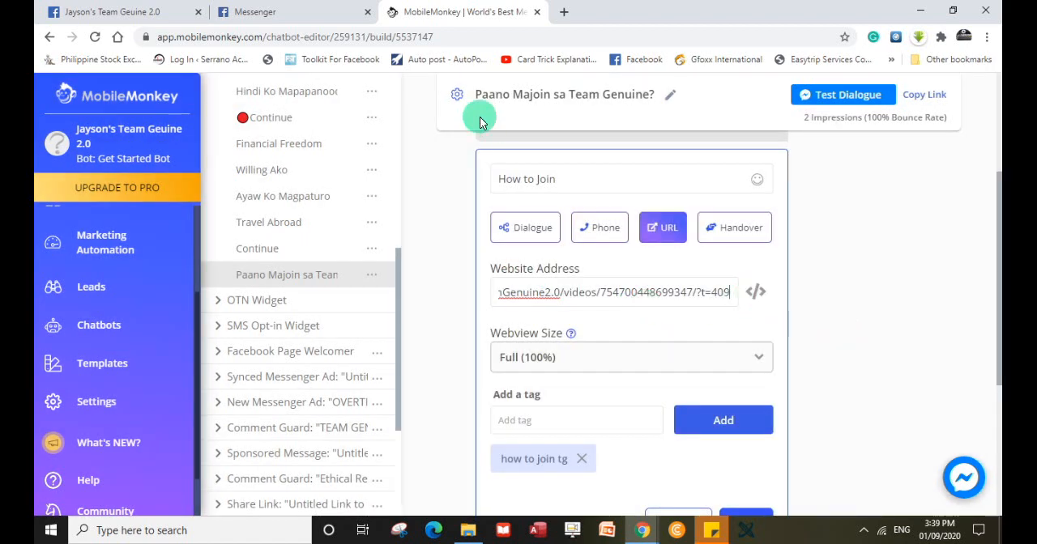
left_click(497, 179)
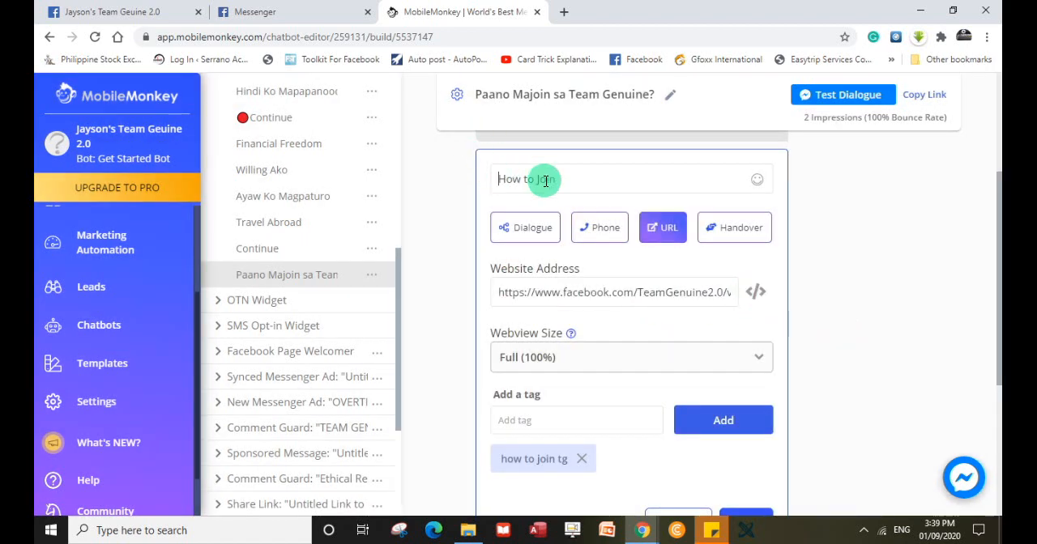
left_click(756, 181)
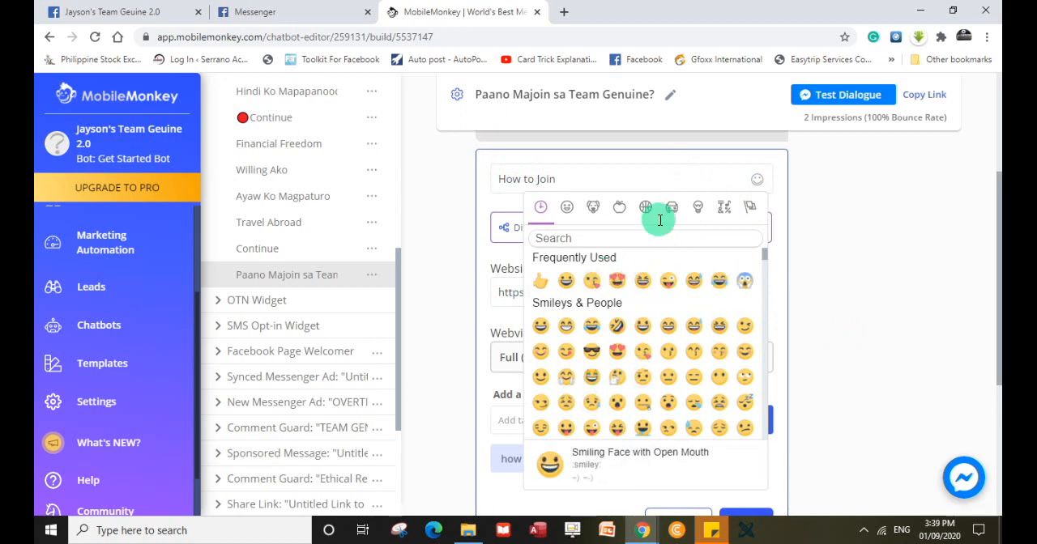
left_click(718, 207)
scroll(587, 376, "down", 5)
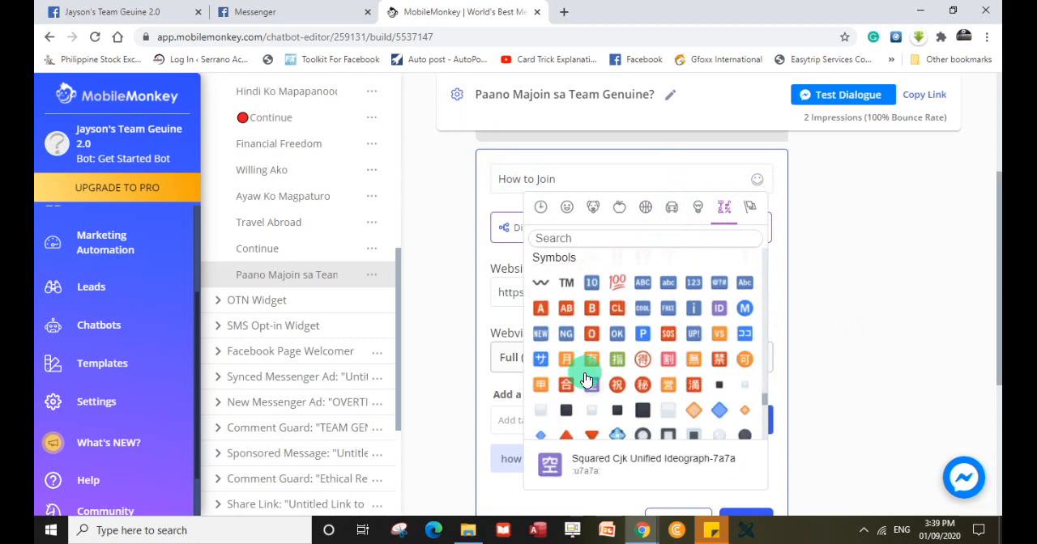
left_click(541, 321)
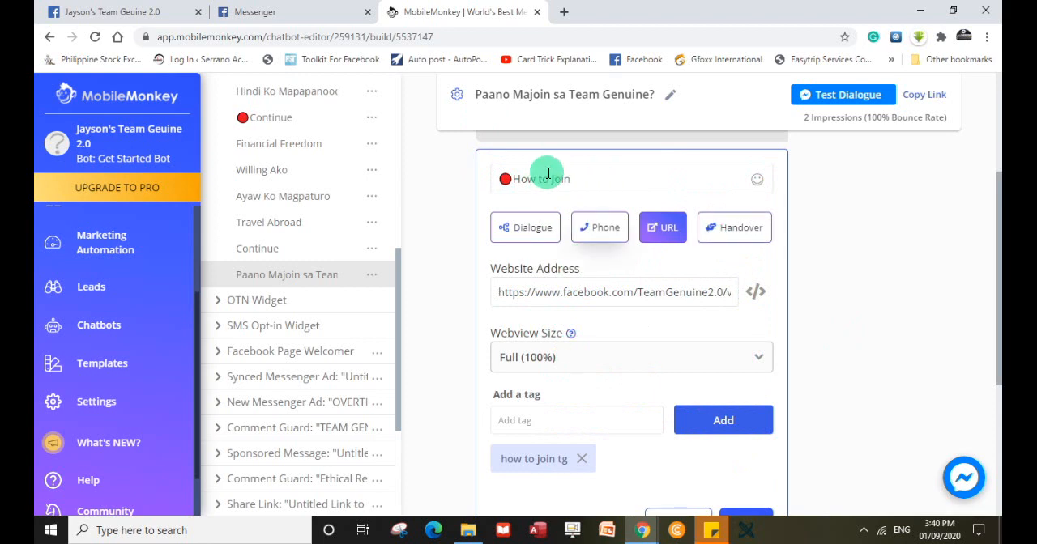
scroll(632, 343, "down", 1)
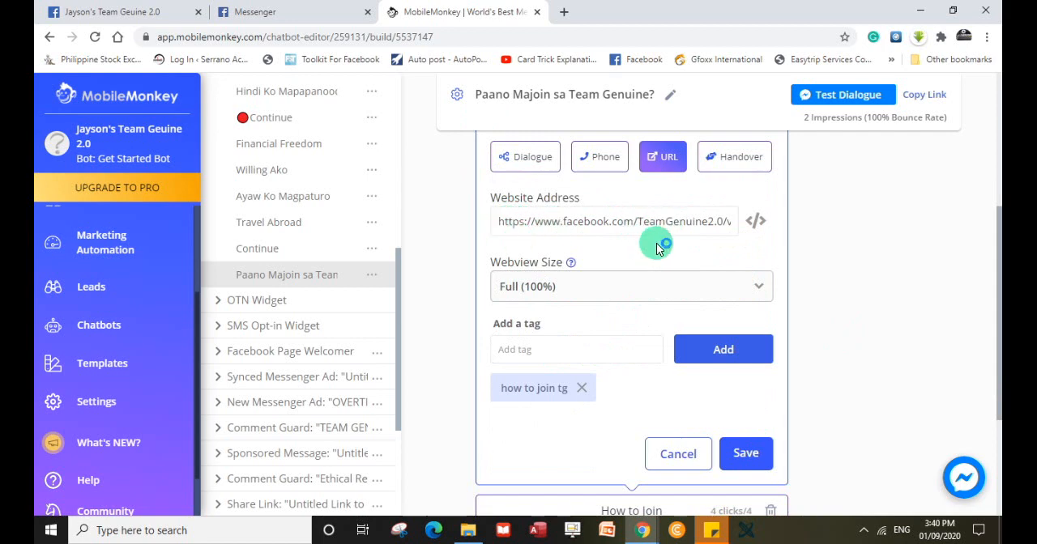
scroll(636, 376, "down", 2)
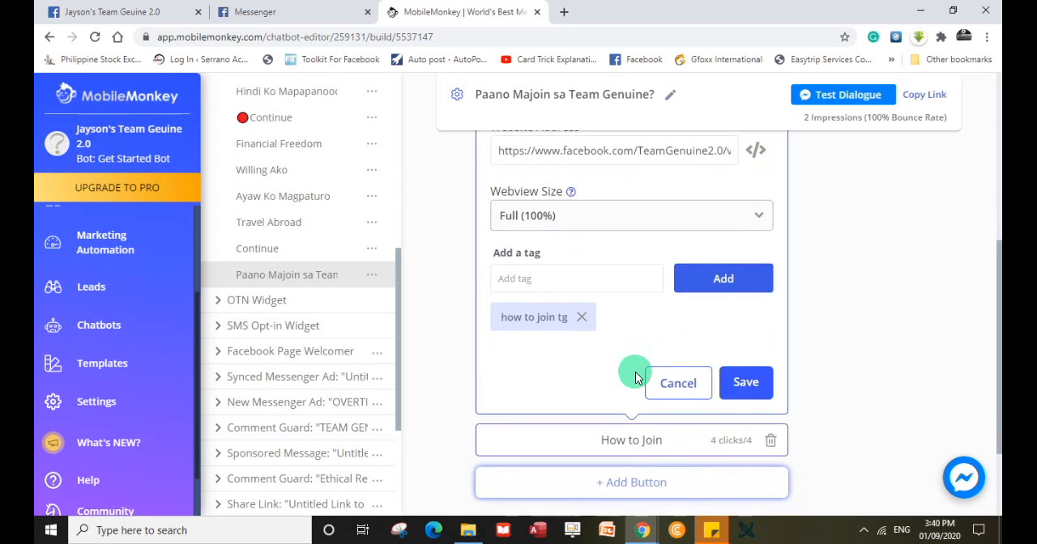
left_click(754, 312)
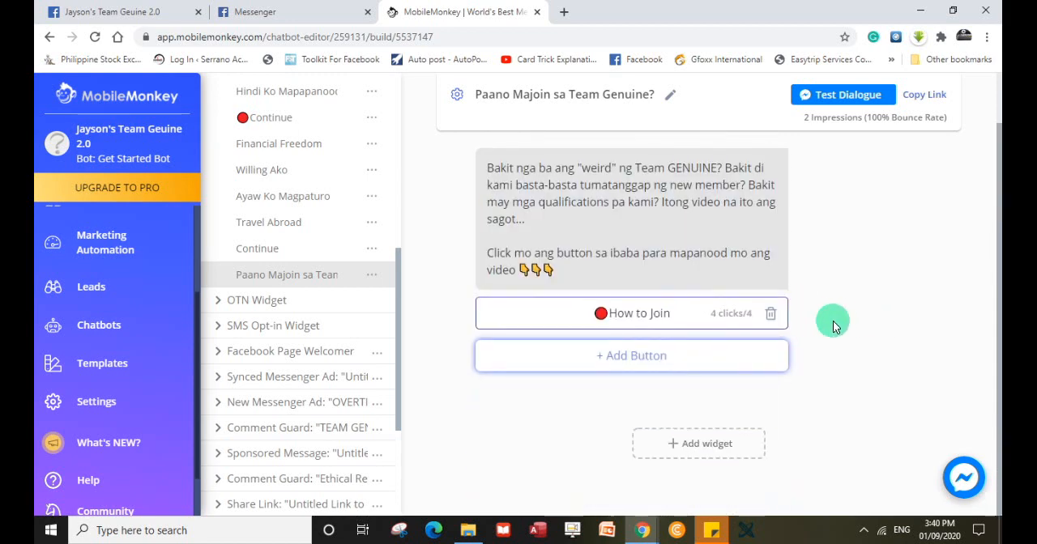
scroll(832, 323, "up", 1)
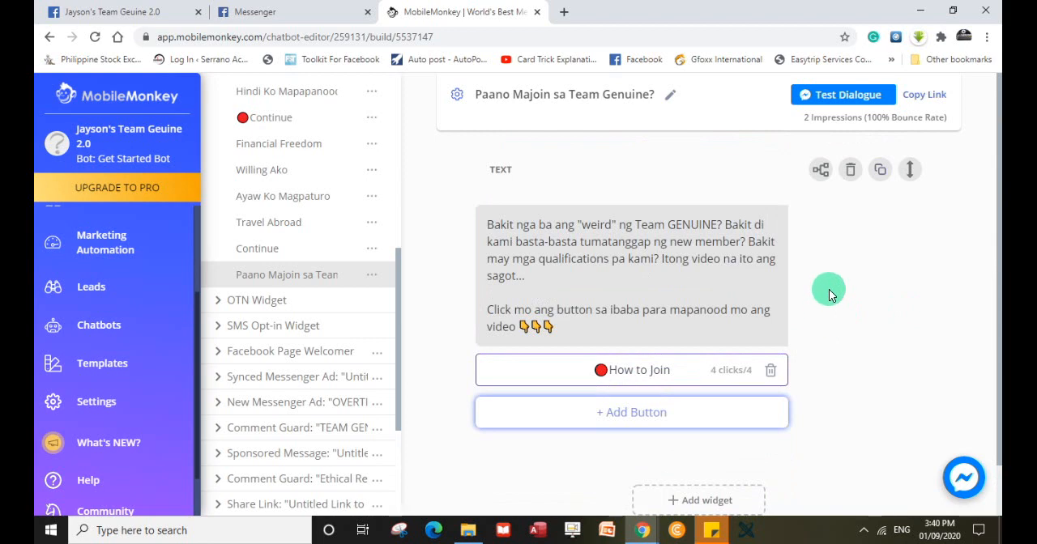
scroll(829, 294, "down", 2)
scroll(829, 295, "up", 2)
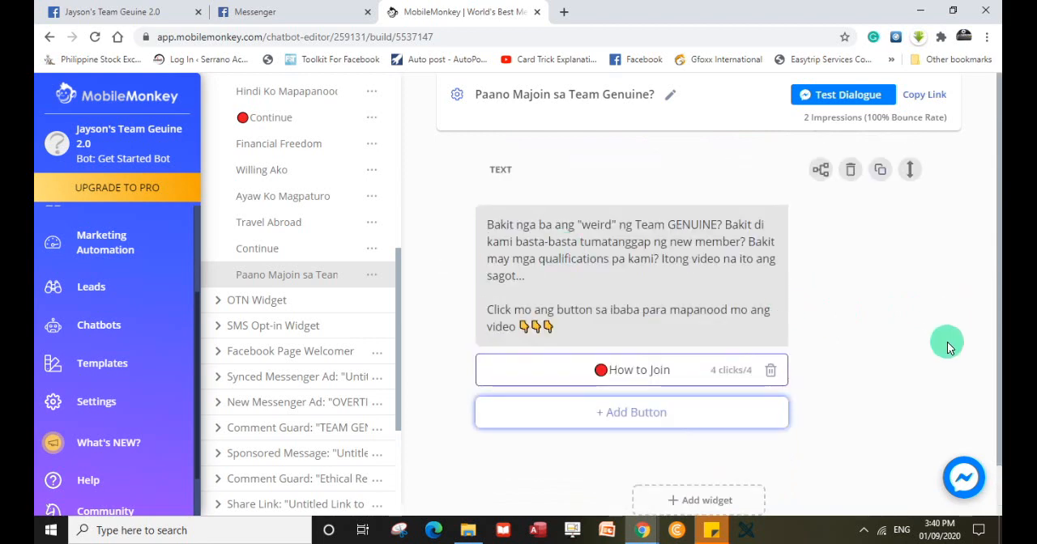
scroll(462, 290, "down", 2)
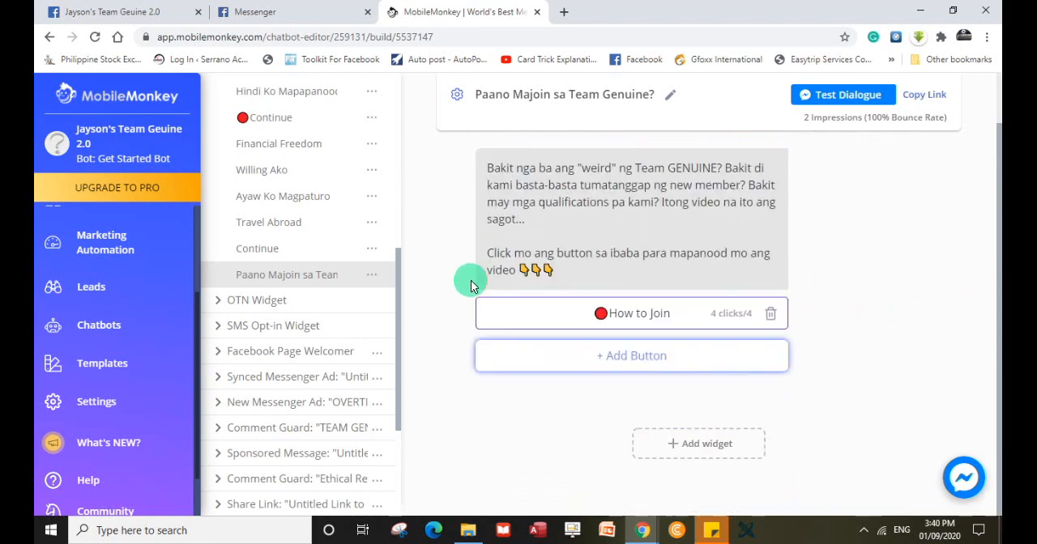
Switch to Facebook, open the business page's home view and invite both suggested friends to like the page.
left_click(95, 18)
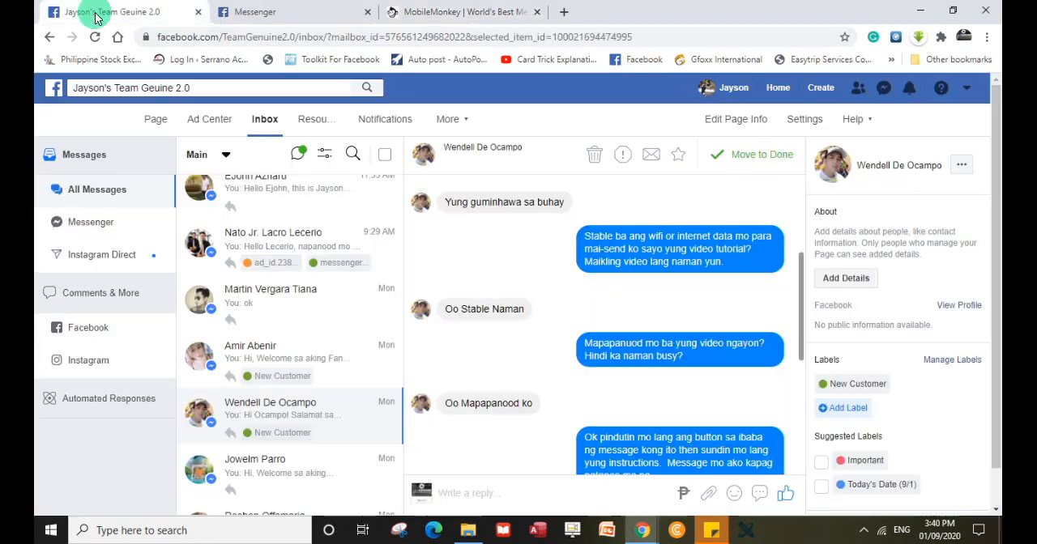
left_click(153, 122)
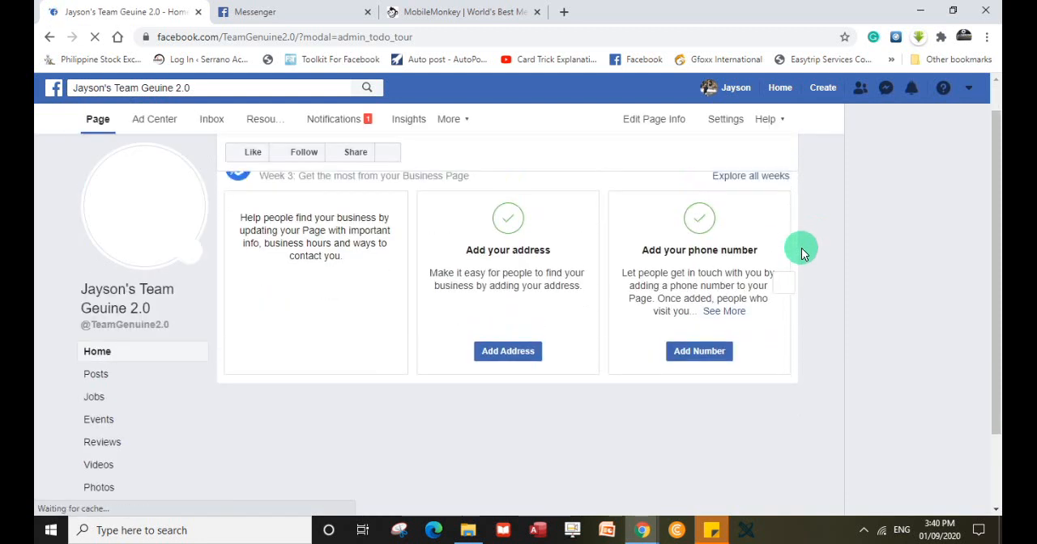
scroll(802, 256, "down", 3)
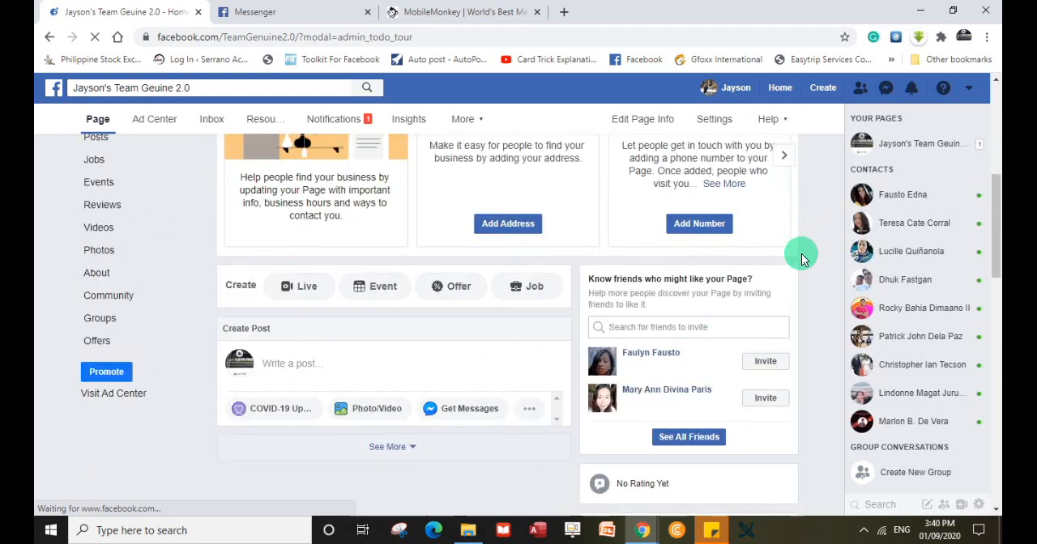
scroll(802, 256, "down", 2)
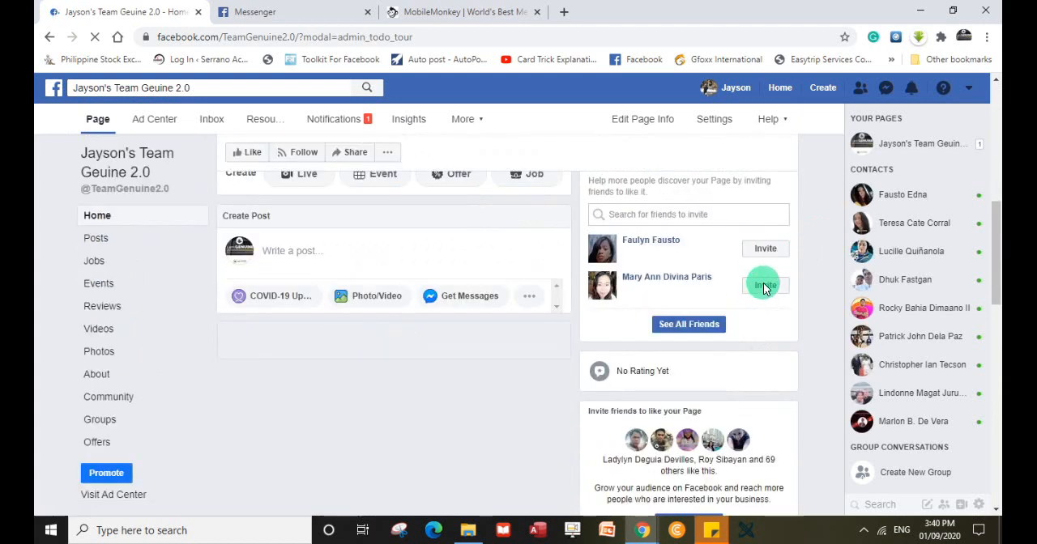
left_click(764, 287)
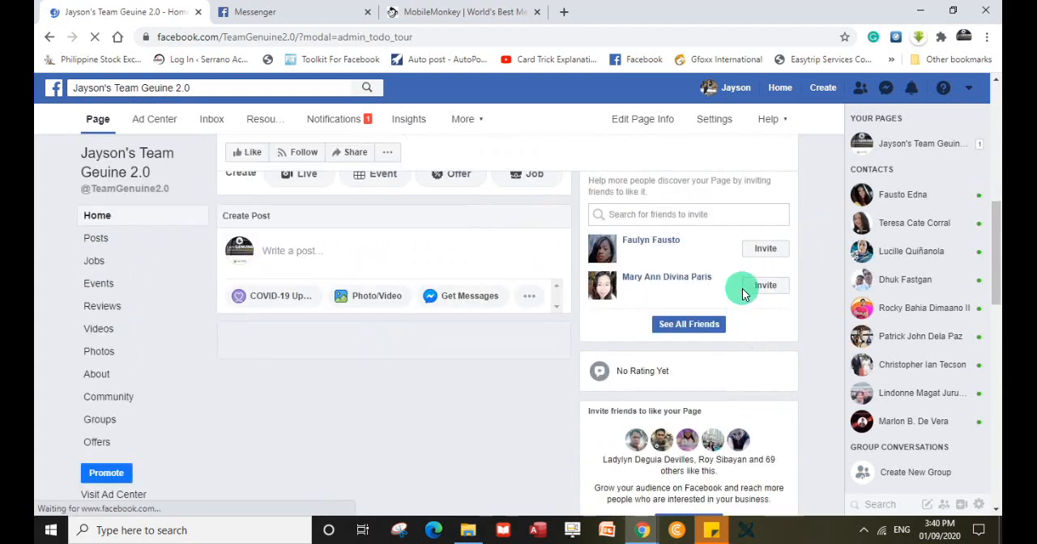
left_click(759, 292)
left_click(764, 249)
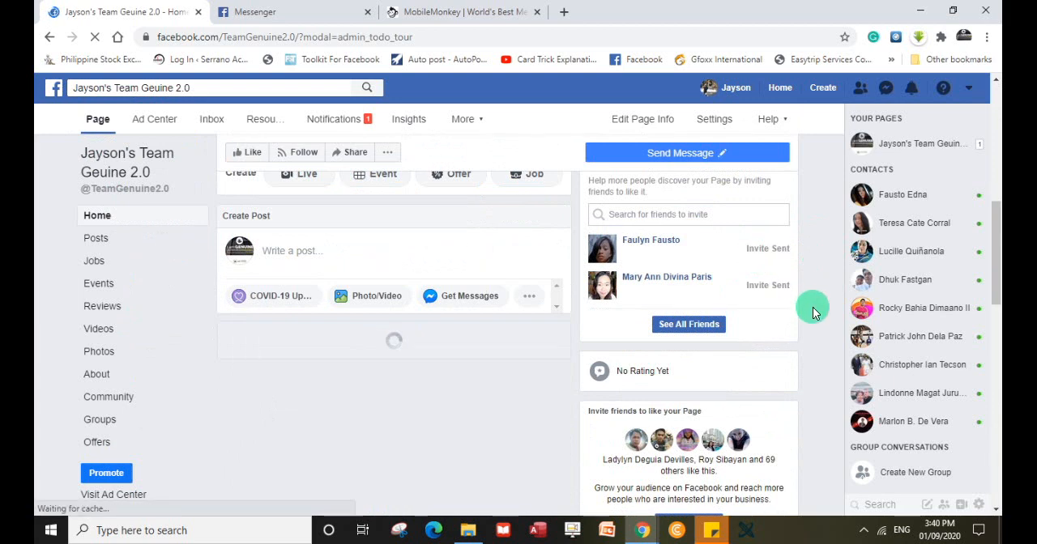
Find the "BAKIT WEIRD ANG TEAM GENUINE?" video post on the page's timeline.
scroll(578, 348, "down", 2)
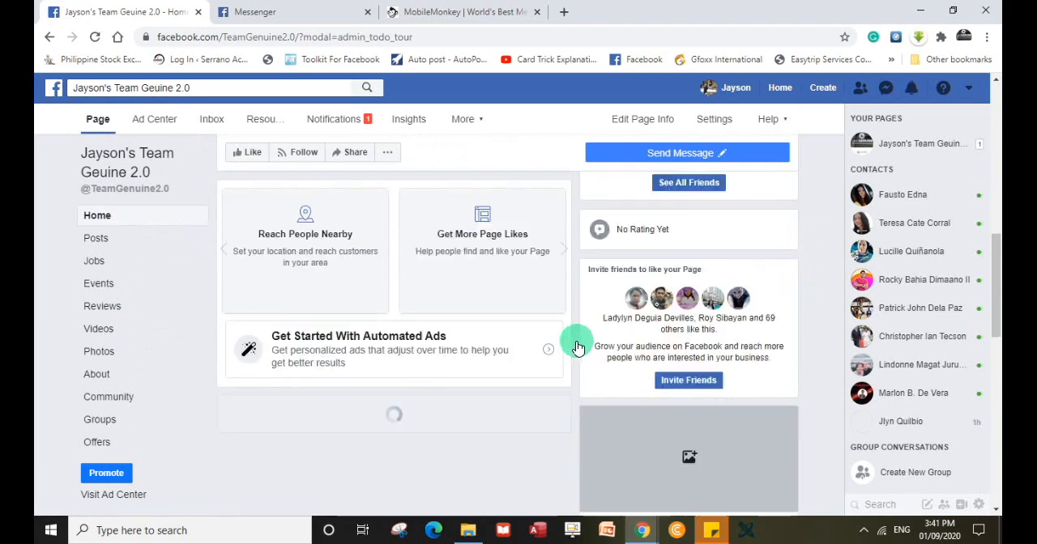
scroll(576, 342, "up", 4)
scroll(577, 341, "down", 4)
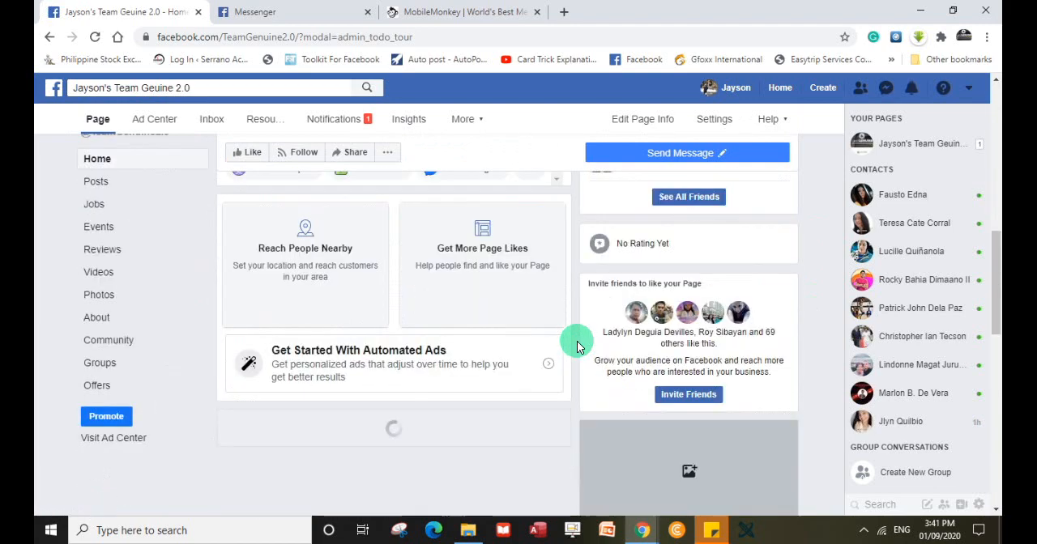
scroll(577, 346, "down", 1)
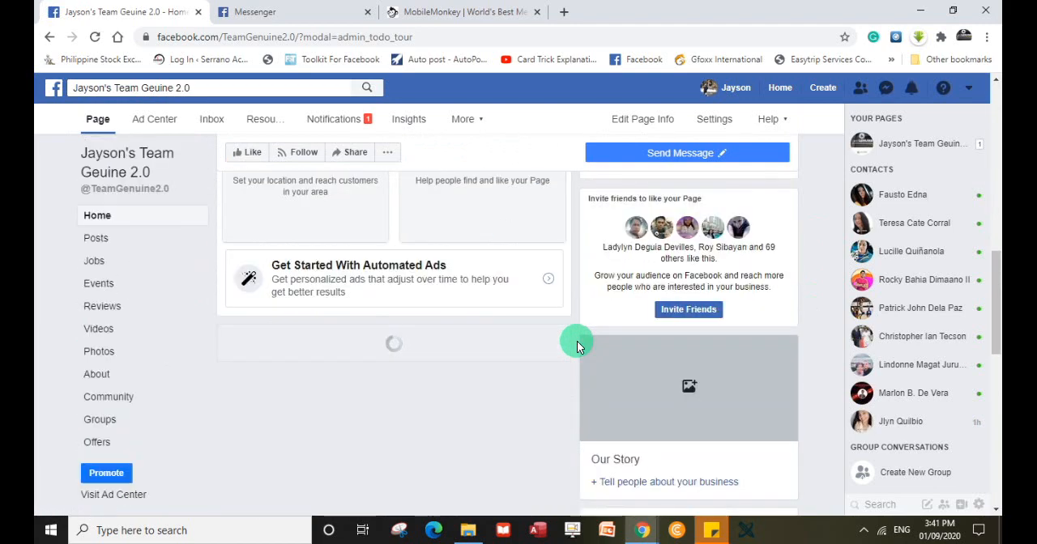
scroll(577, 341, "down", 2)
scroll(577, 345, "down", 1)
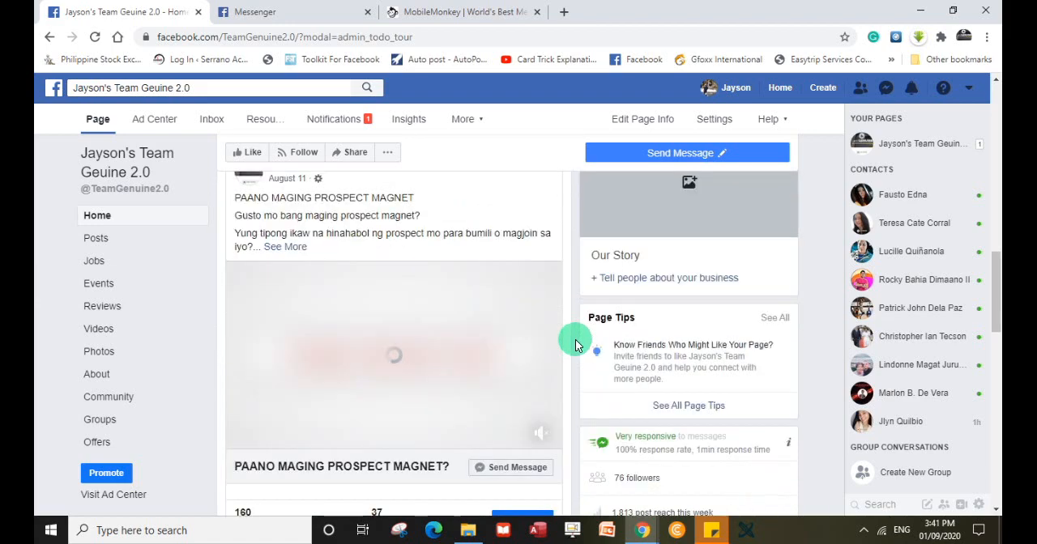
scroll(577, 346, "down", 9)
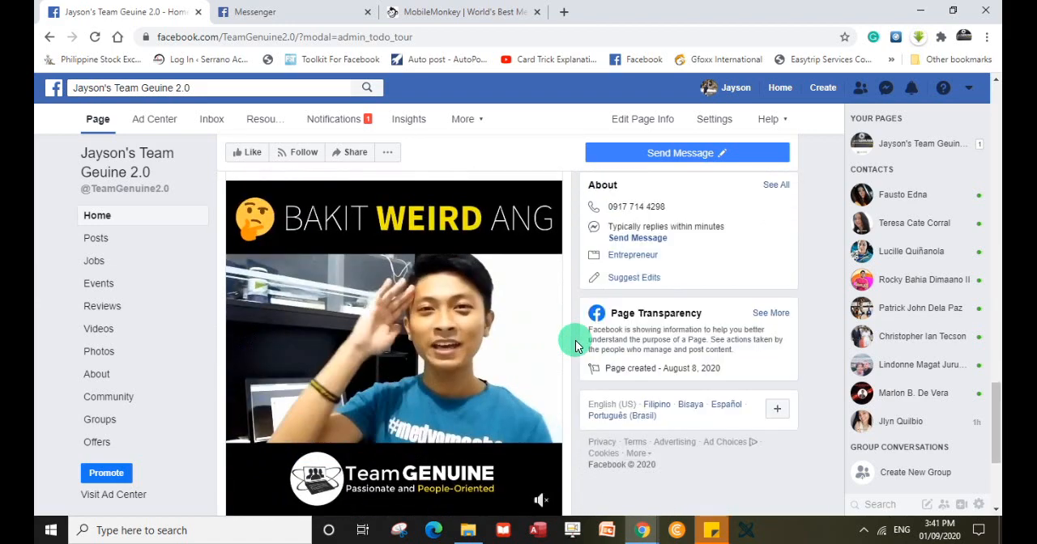
scroll(575, 344, "down", 1)
scroll(575, 343, "up", 1)
scroll(573, 368, "down", 1)
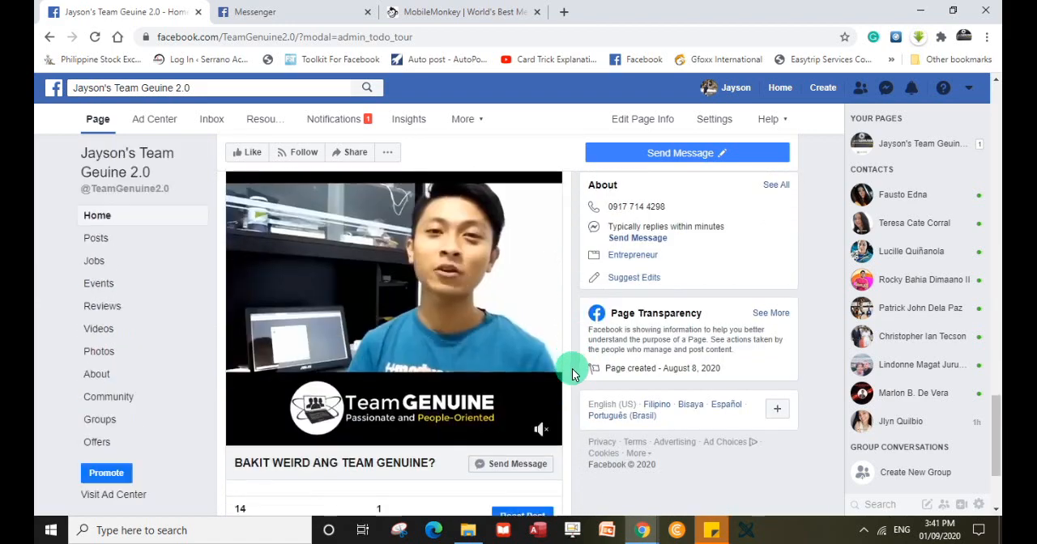
Play the post's video briefly with sound, mute it again and look over the whole post.
left_click(539, 431)
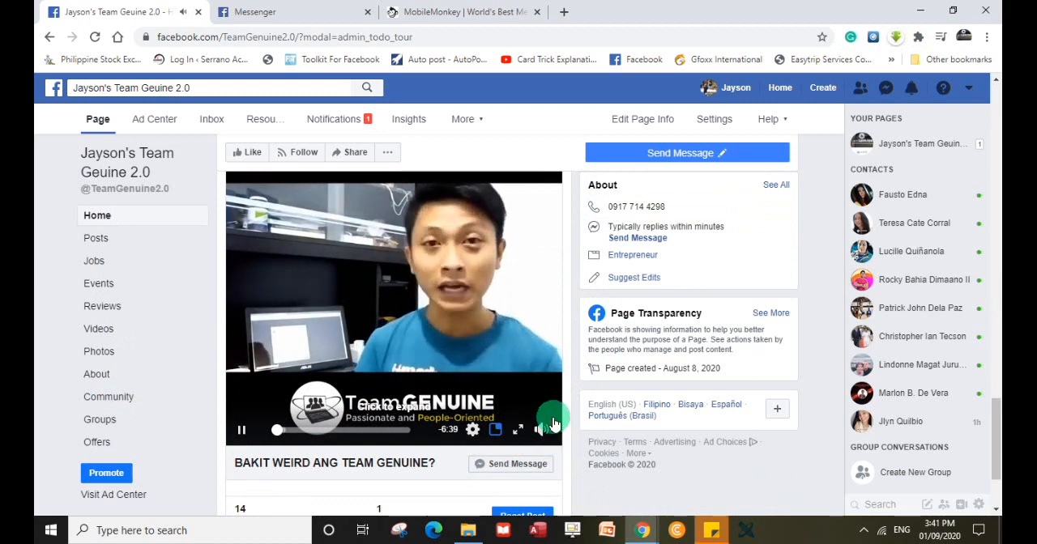
mouse_move(541, 435)
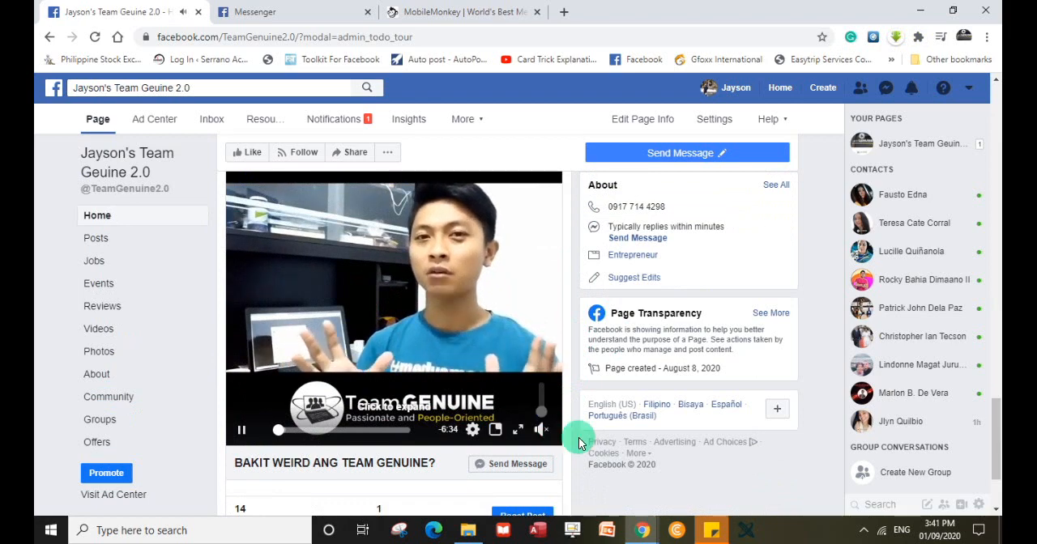
scroll(574, 437, "up", 2)
scroll(564, 423, "down", 2)
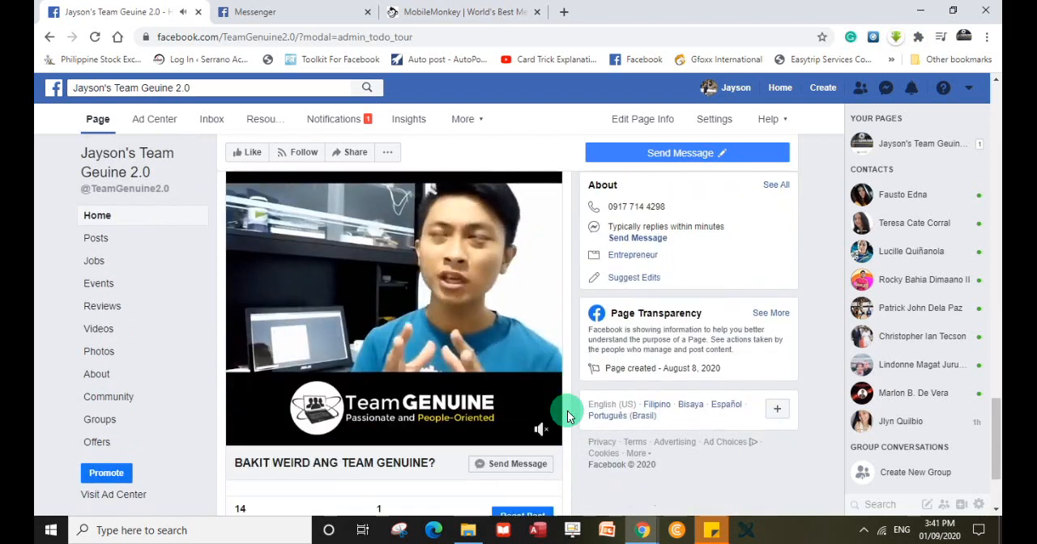
scroll(568, 415, "down", 1)
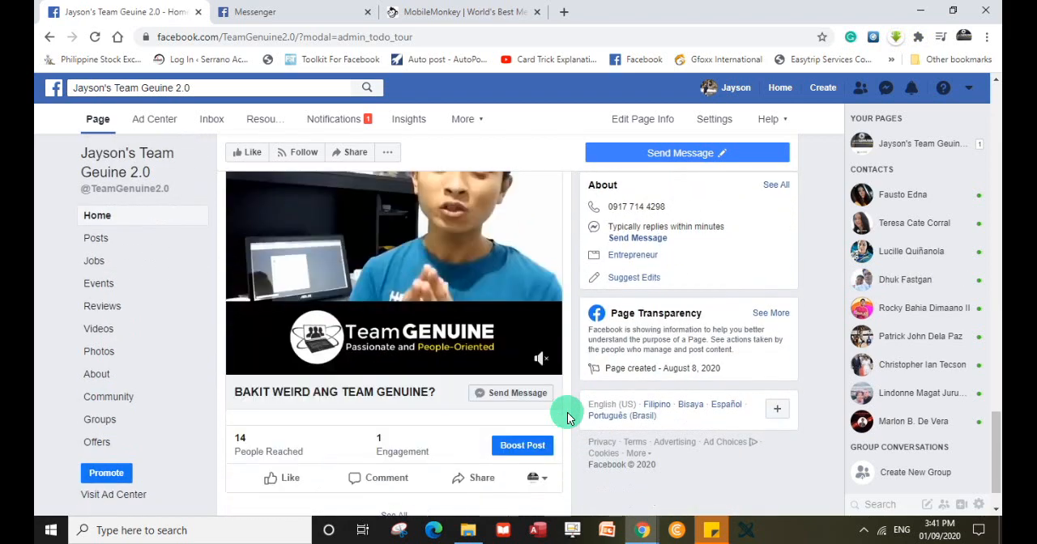
scroll(568, 415, "up", 3)
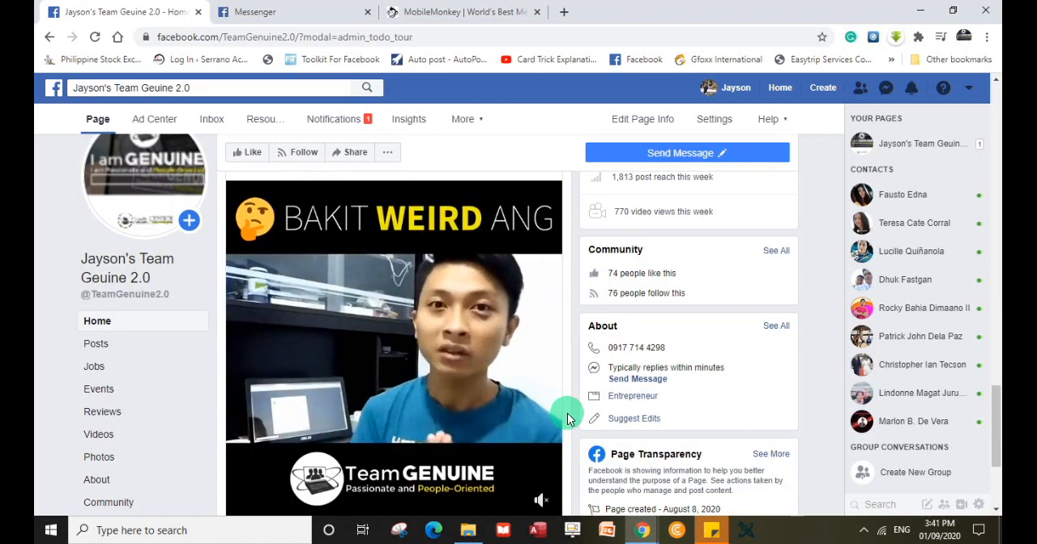
scroll(567, 419, "down", 1)
scroll(567, 418, "up", 1)
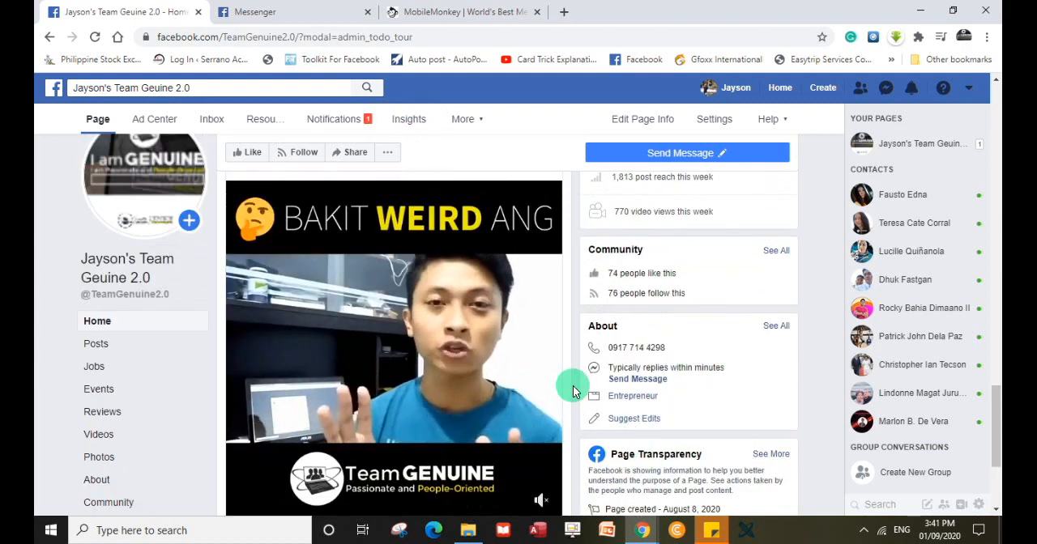
Switch back to MobileMonkey and look over the start of the Dialogues list, including Bot Basics and the Default Folder.
left_click(453, 14)
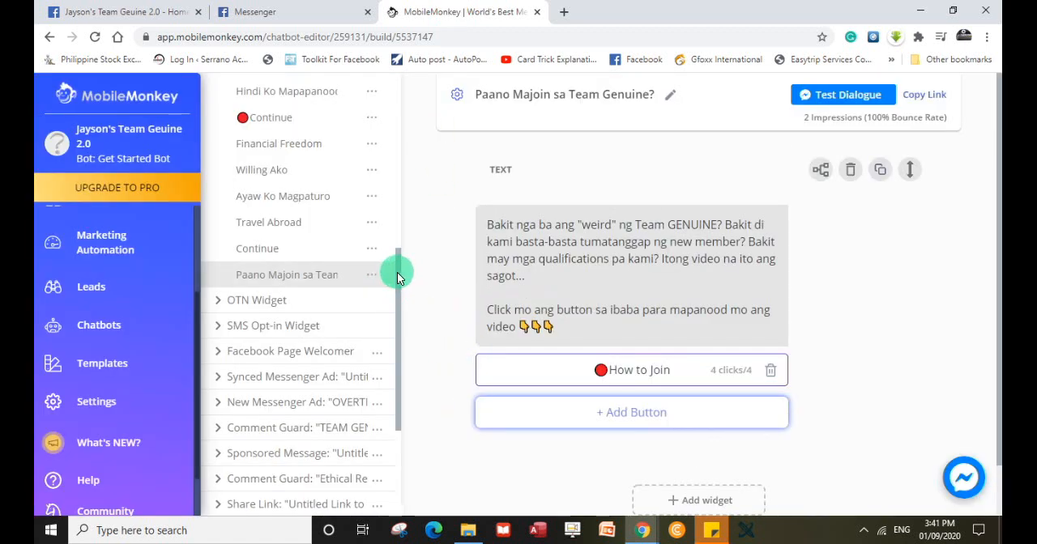
left_click_drag(397, 272, 391, 91)
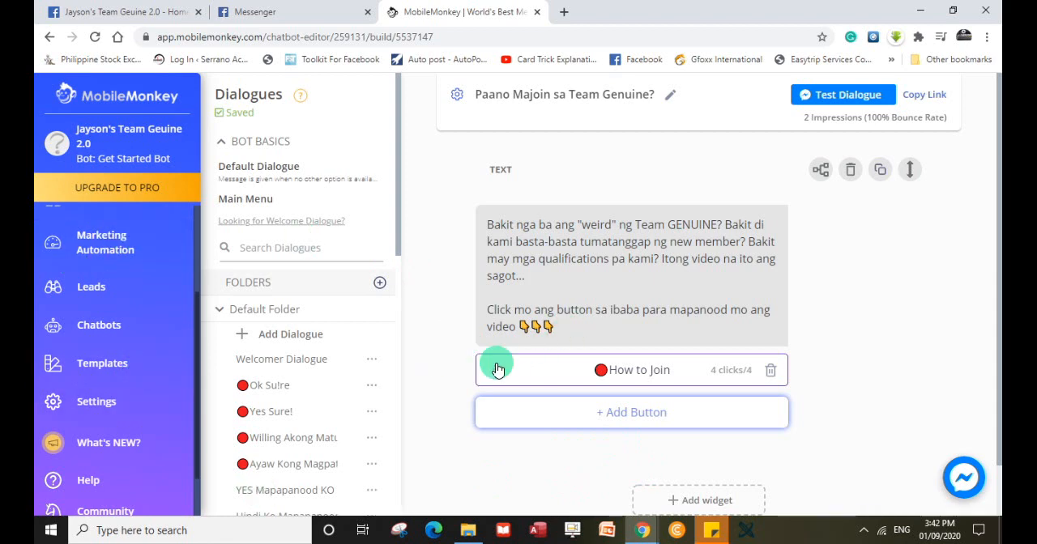
scroll(347, 379, "down", 1)
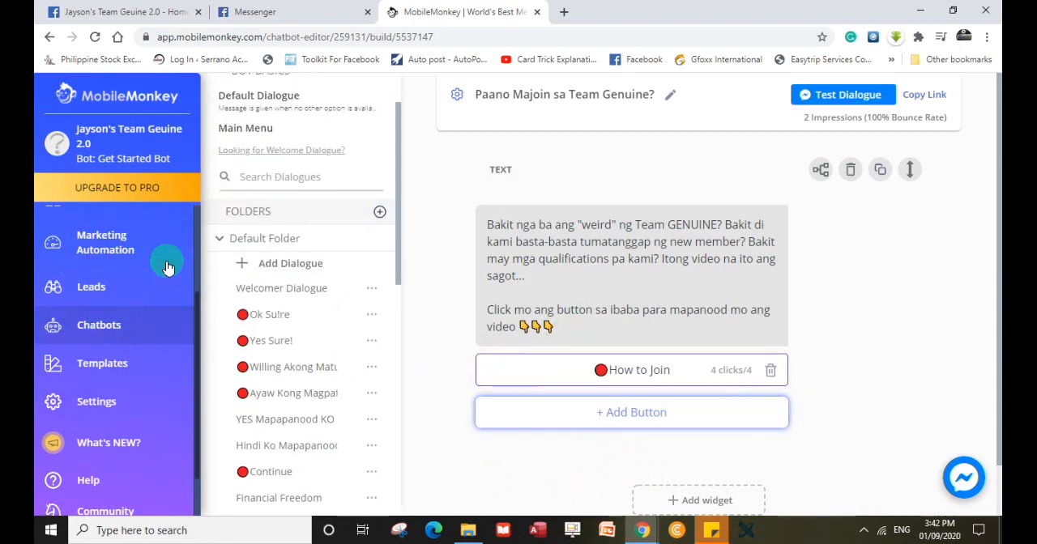
scroll(347, 324, "up", 1)
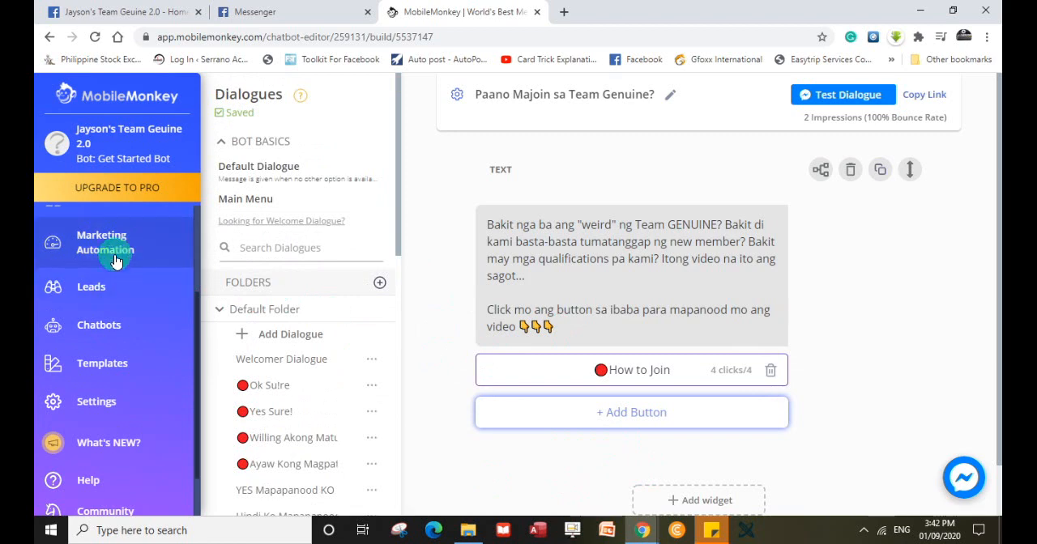
Open the chatbot's Facebook section and look over the tools under Explore Facebook.
scroll(150, 340, "up", 2)
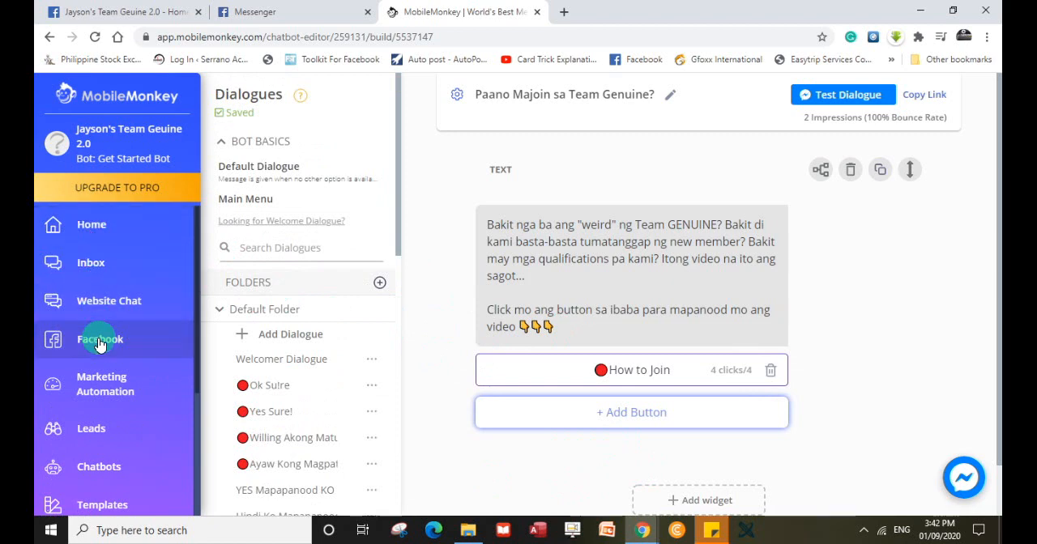
left_click(127, 342)
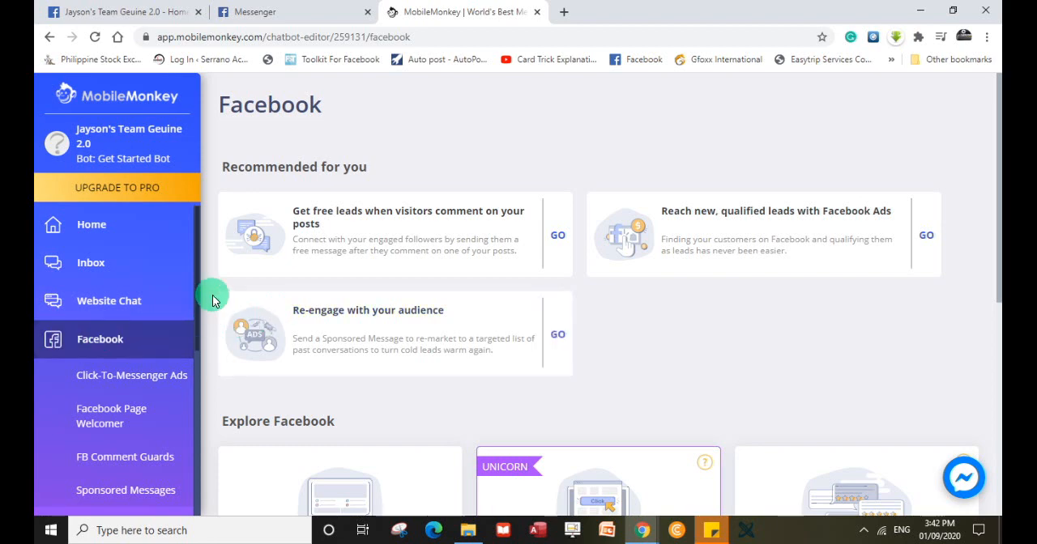
scroll(213, 296, "down", 3)
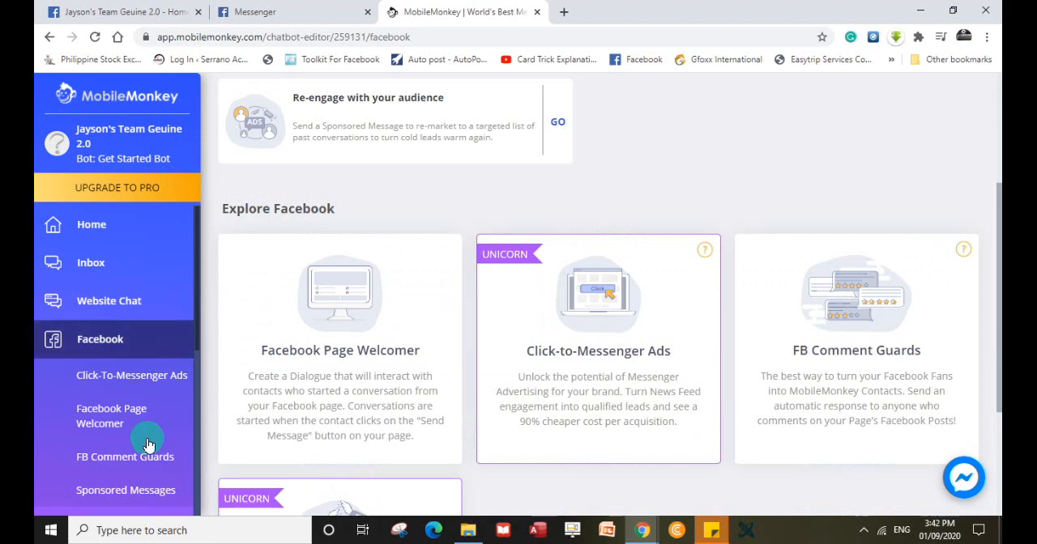
scroll(166, 422, "down", 2)
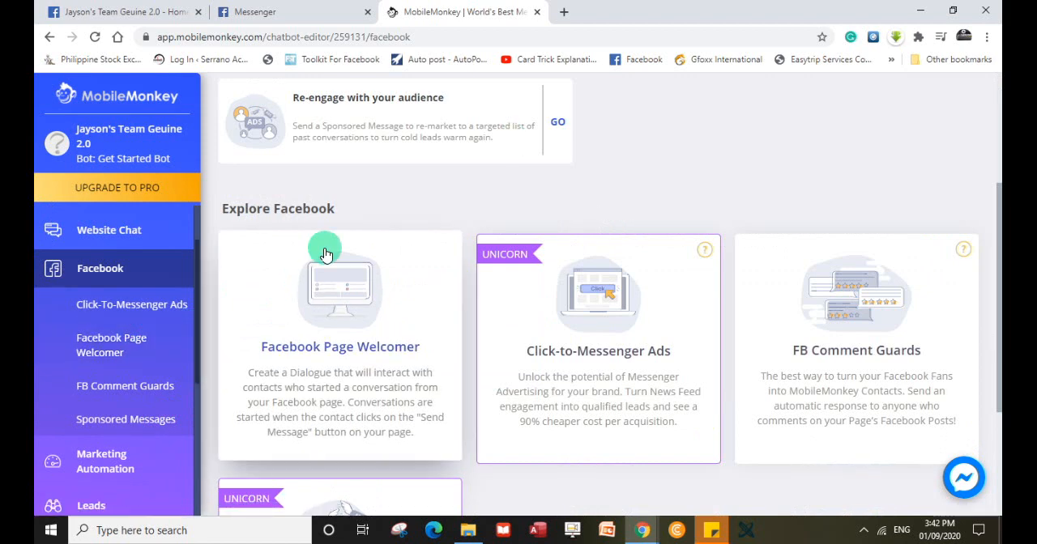
Open the Facebook Page Welcomer and examine its welcome message and the "Yes Sure!" answer.
left_click(113, 350)
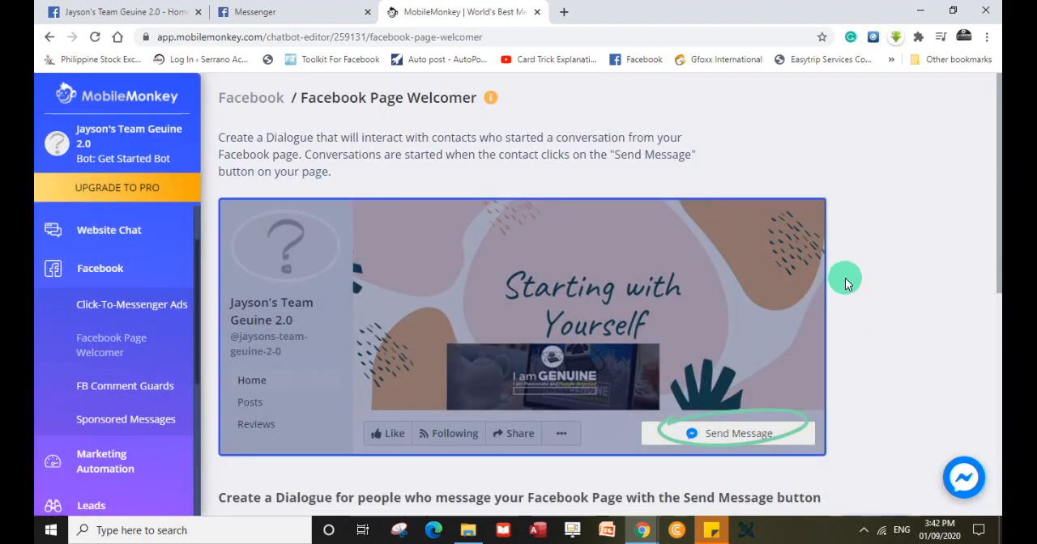
scroll(853, 274, "down", 3)
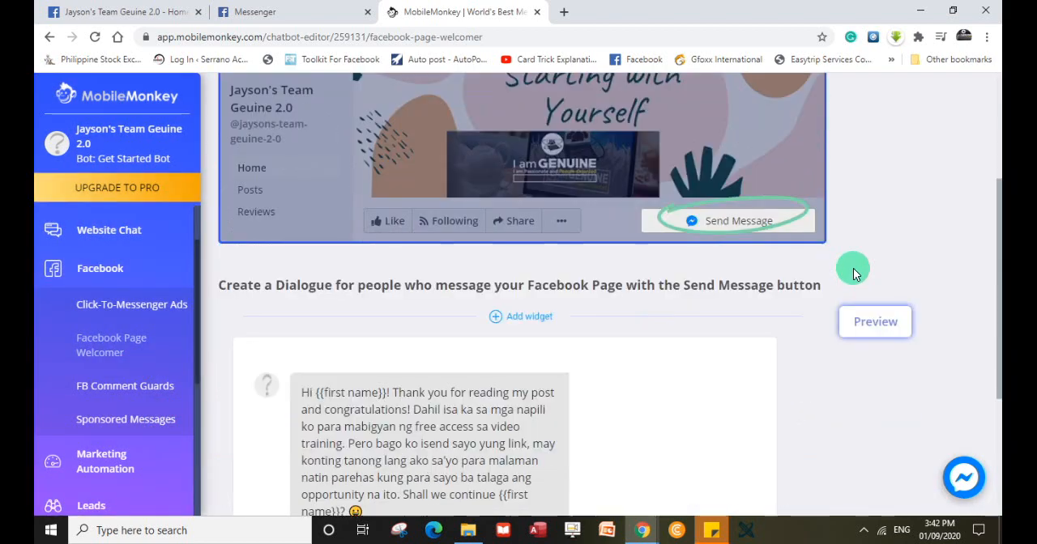
scroll(853, 272, "down", 2)
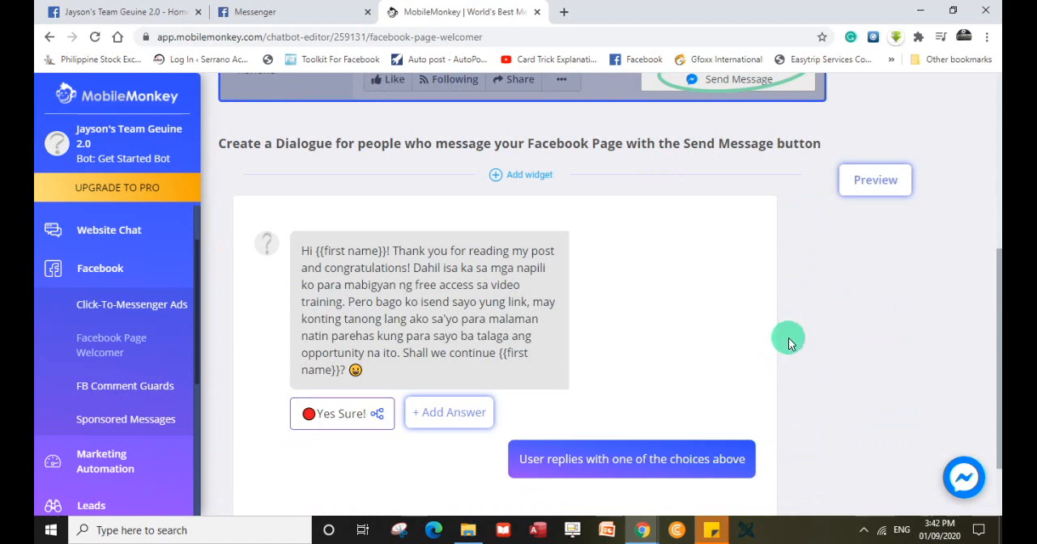
scroll(790, 343, "down", 1)
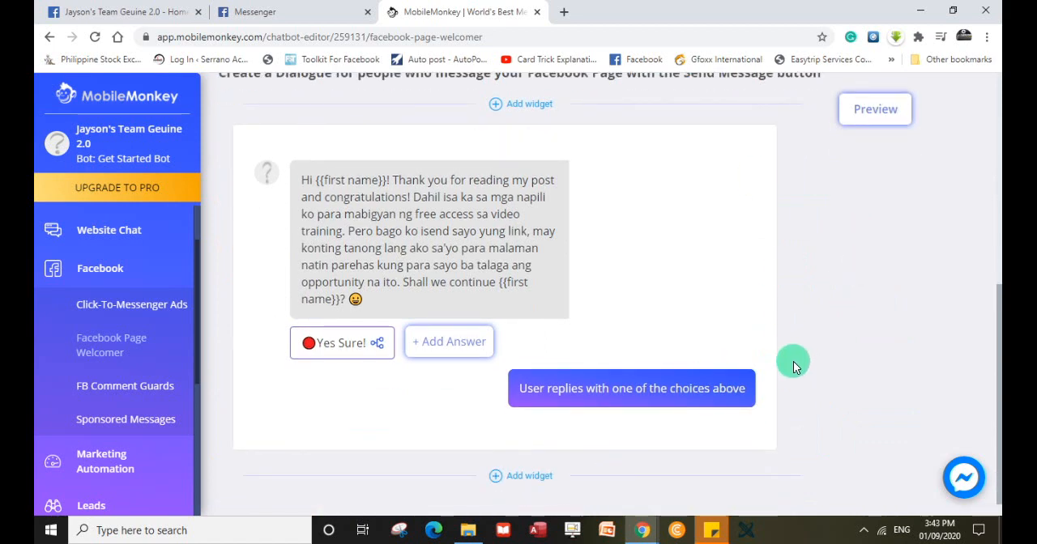
scroll(794, 367, "down", 1)
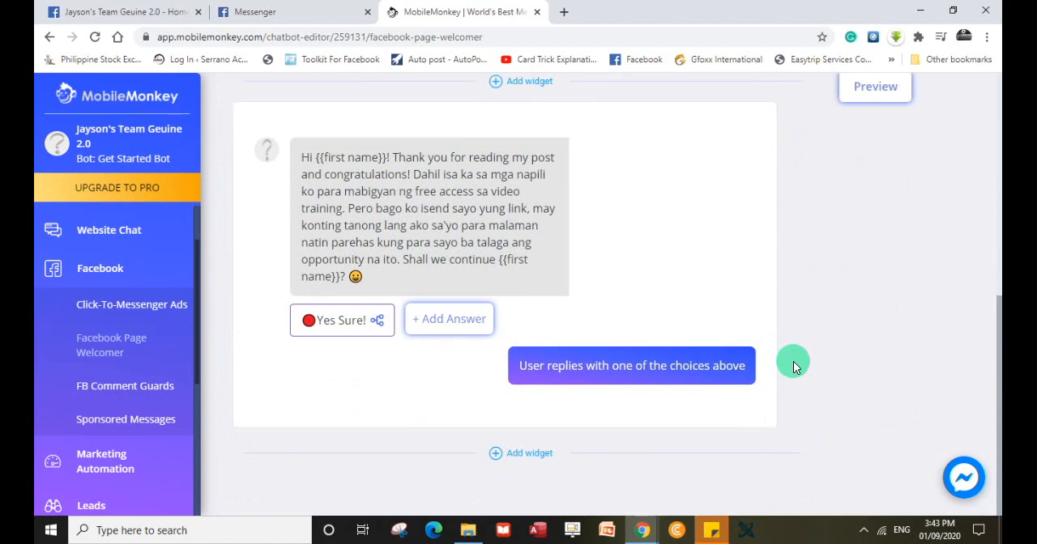
scroll(794, 366, "up", 2)
scroll(794, 366, "down", 2)
scroll(794, 366, "up", 1)
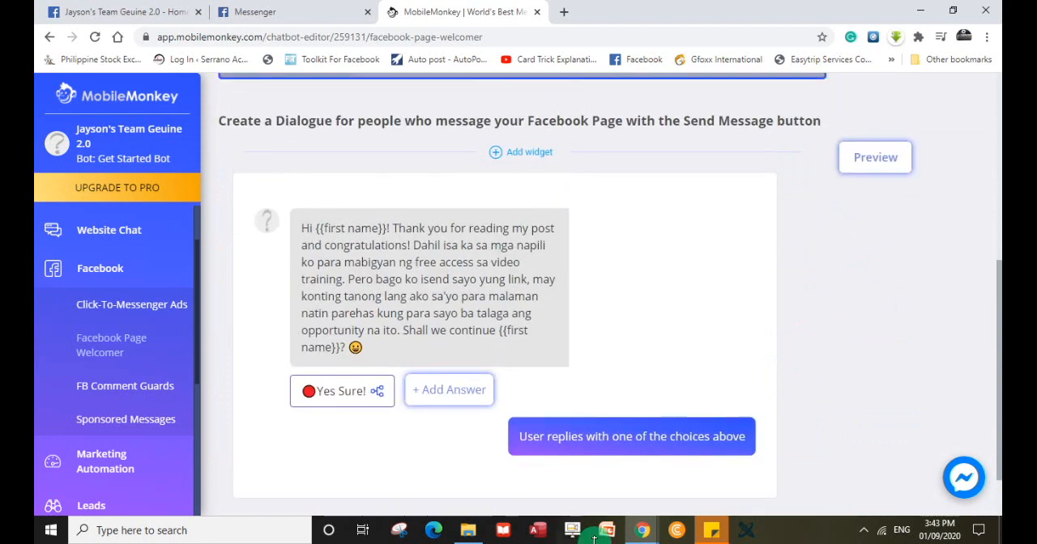
Expand the "Yes Sure!" answer under the welcome message and examine its linked dialogue and the widgets that follow it.
scroll(823, 324, "down", 1)
scroll(824, 323, "down", 1)
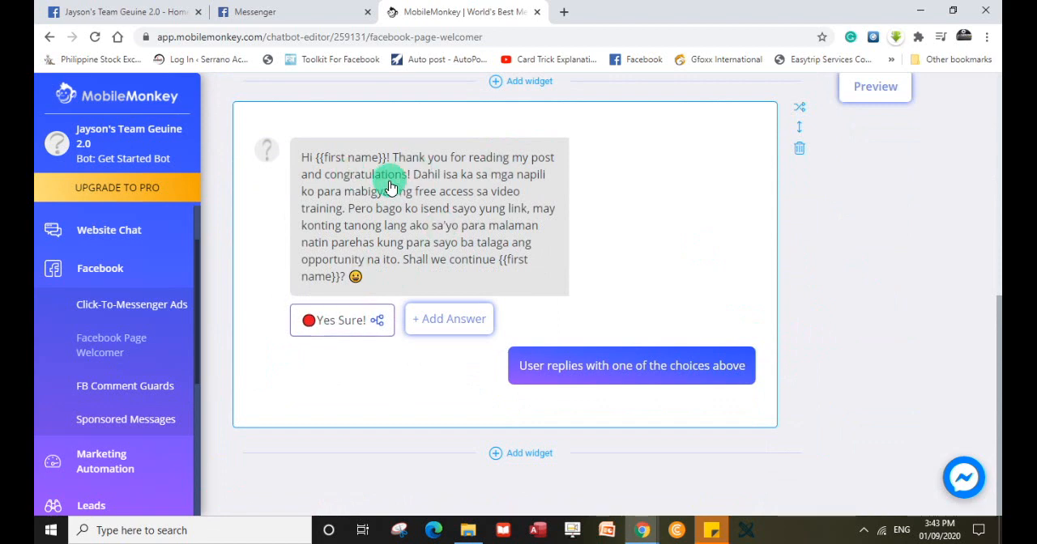
left_click(341, 322)
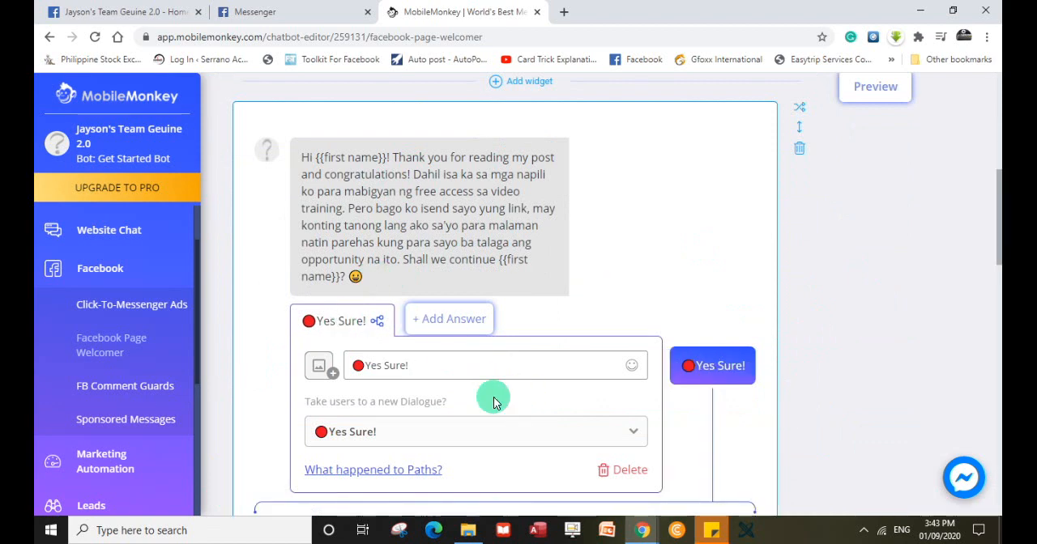
scroll(509, 372, "down", 1)
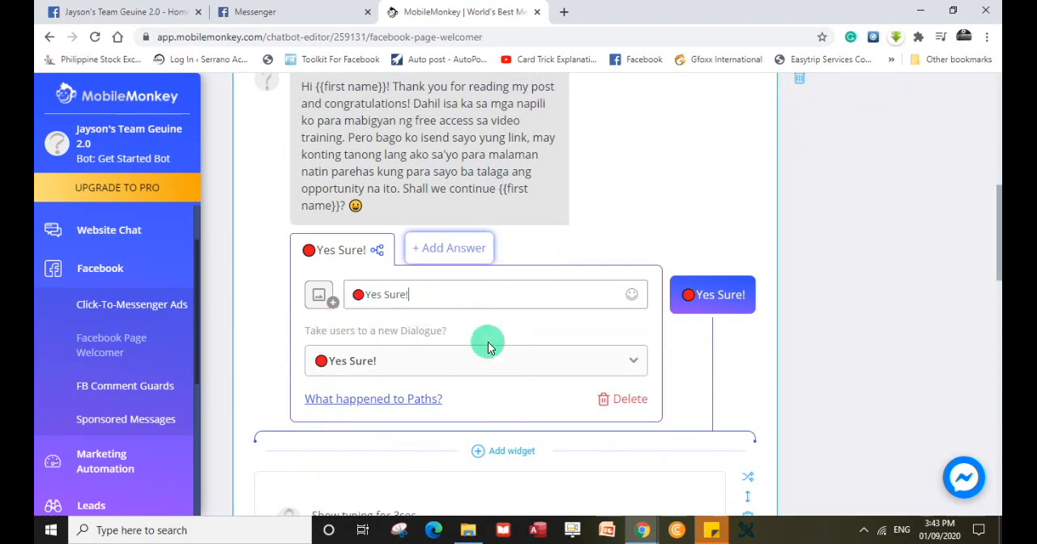
scroll(486, 394, "down", 1)
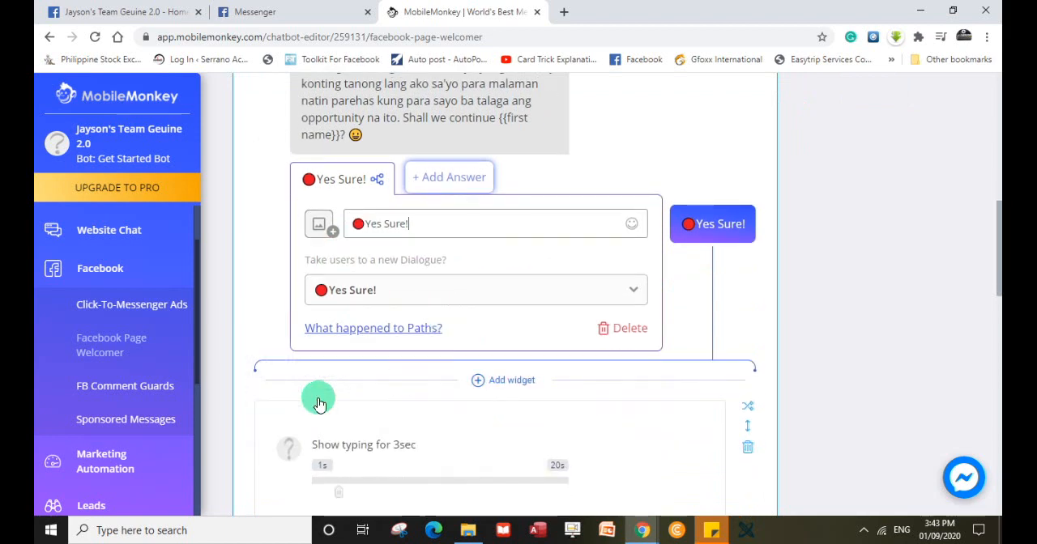
scroll(272, 391, "down", 4)
scroll(279, 388, "up", 5)
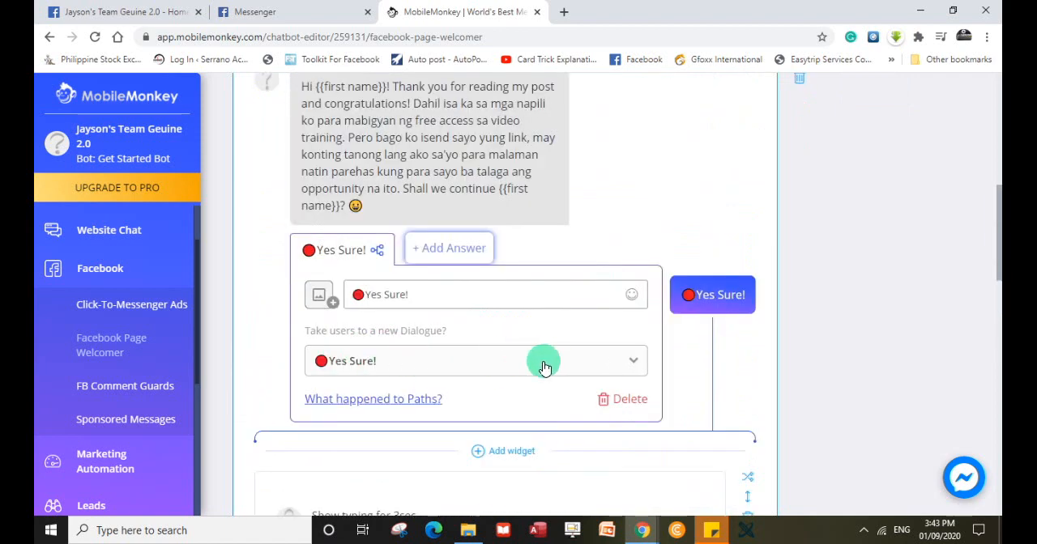
left_click(538, 365)
left_click(536, 367)
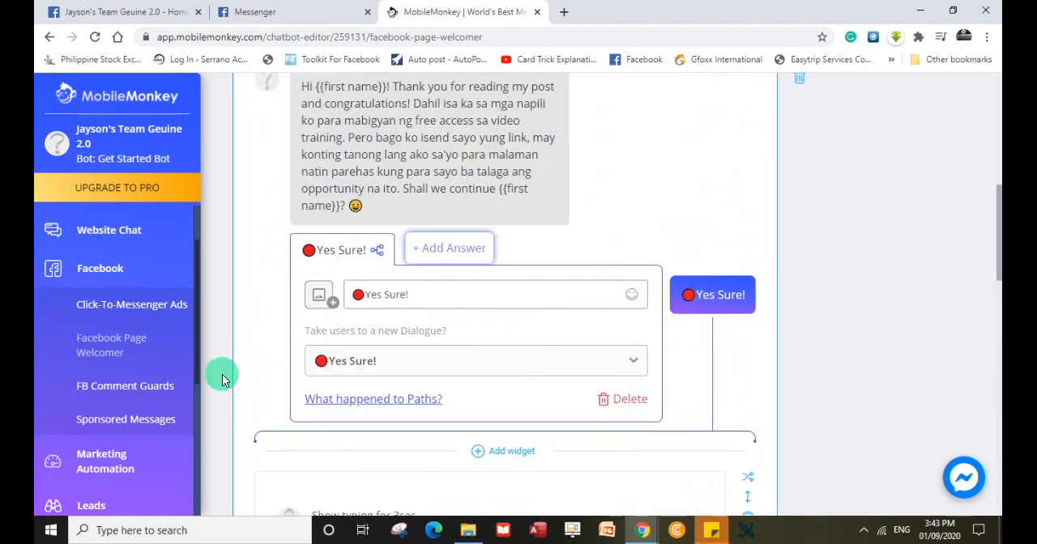
left_click(258, 345)
Open the Chatbots section and look over its Dialogues and Q&A descriptions.
scroll(258, 344, "up", 5)
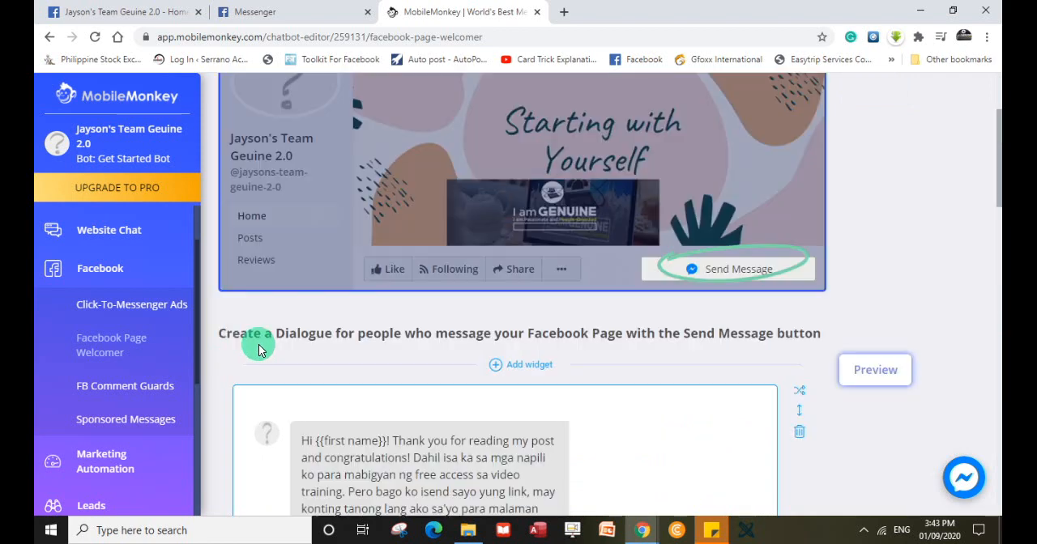
scroll(258, 344, "up", 1)
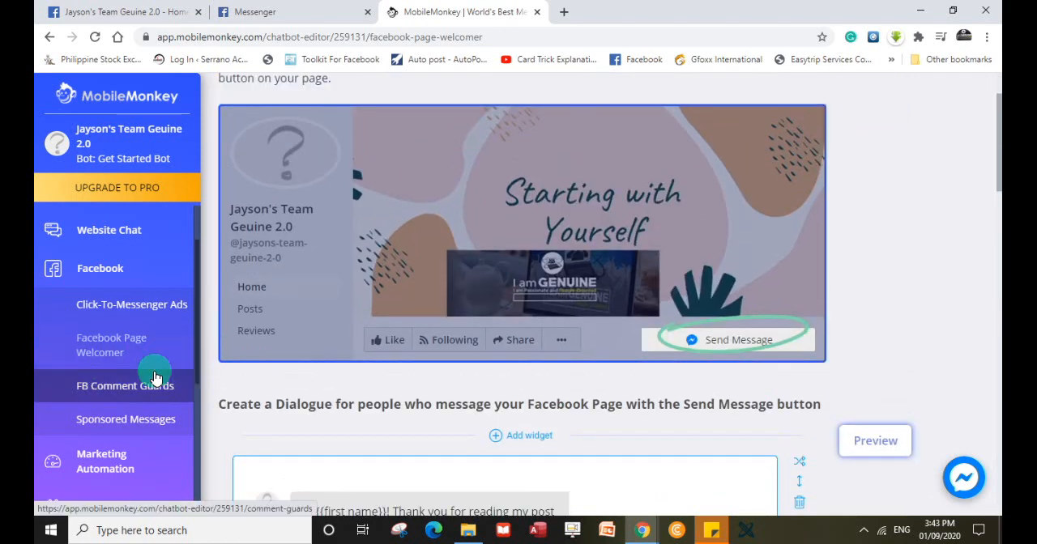
scroll(154, 380, "down", 1)
scroll(157, 383, "down", 1)
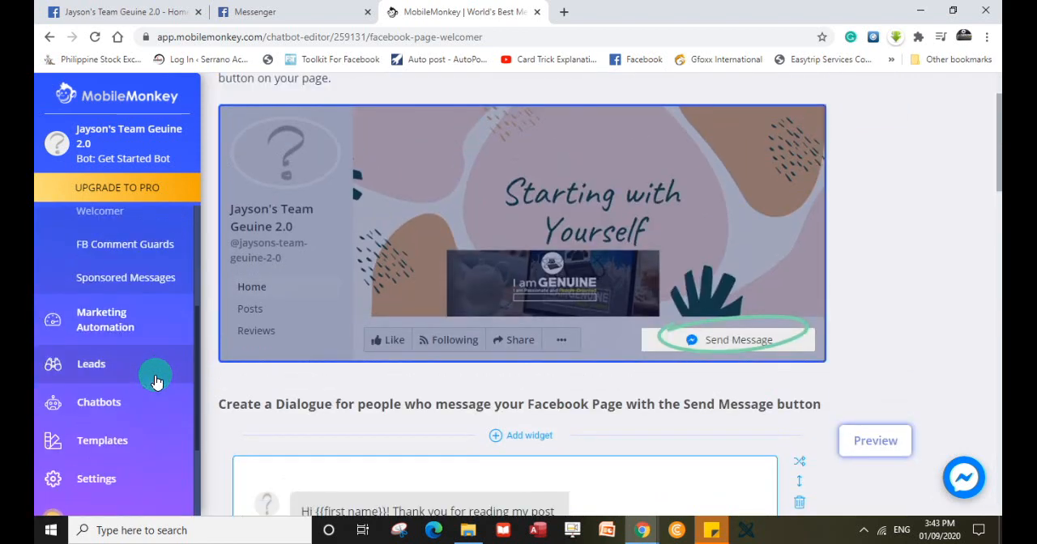
scroll(156, 383, "down", 1)
scroll(156, 383, "down", 1)
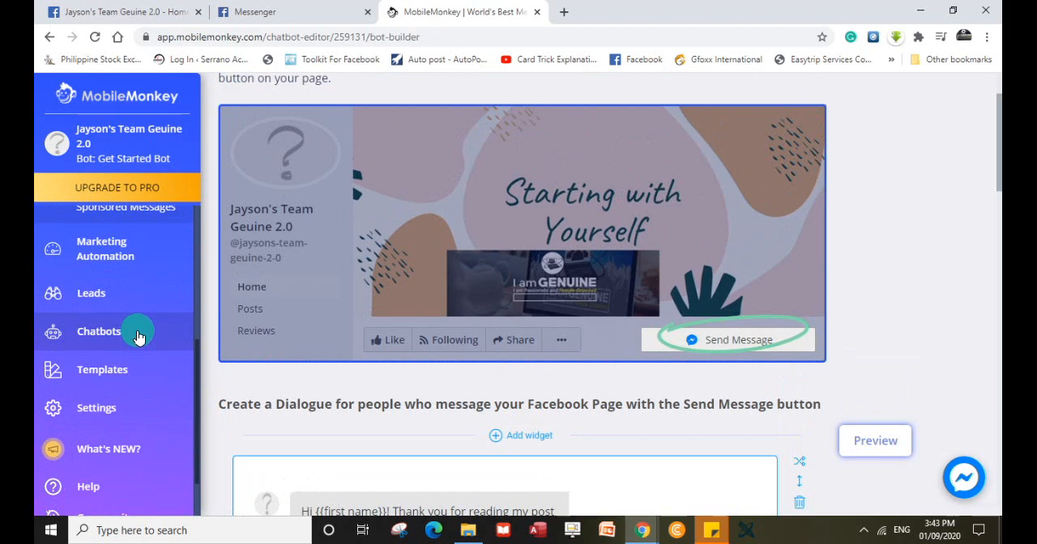
left_click(136, 332)
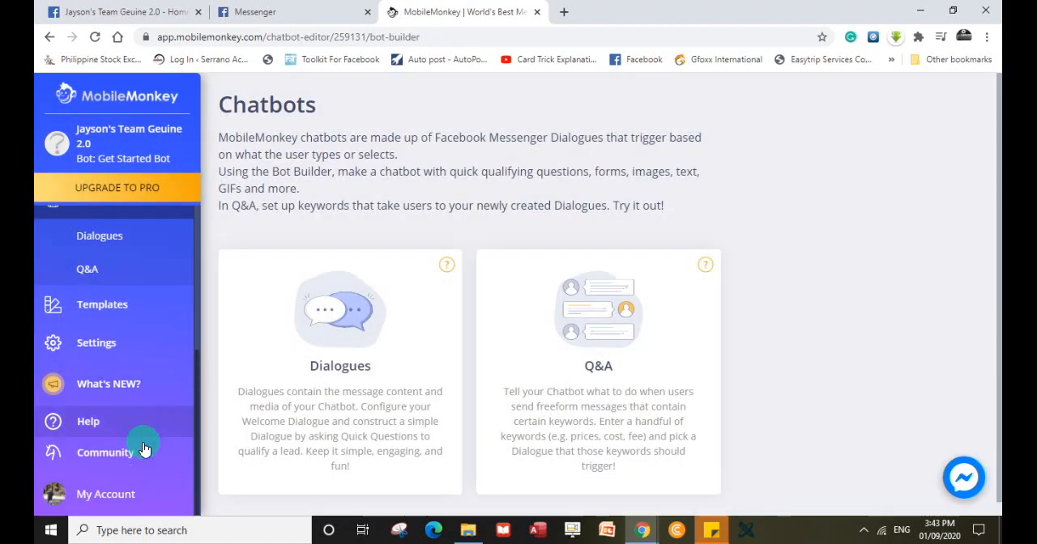
scroll(145, 447, "up", 5)
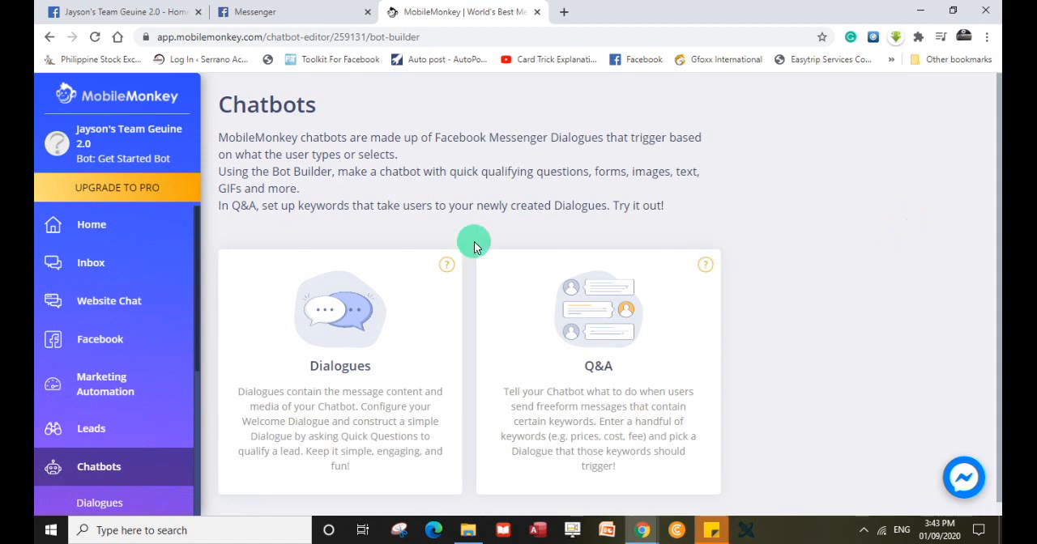
View the second Live Chat conversation in the MobileMonkey inbox, and open the inbox of the linked Facebook page.
left_click(86, 274)
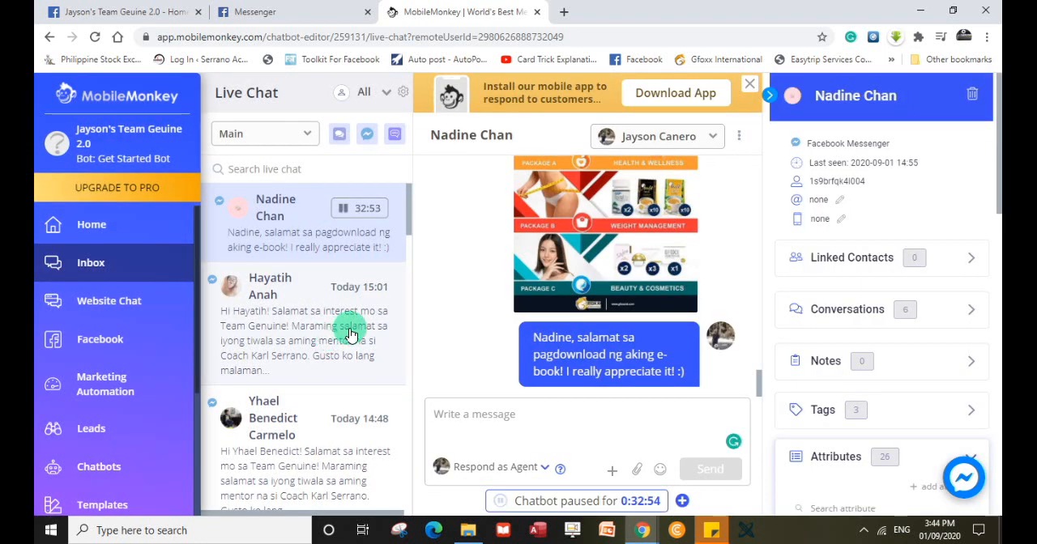
left_click(298, 329)
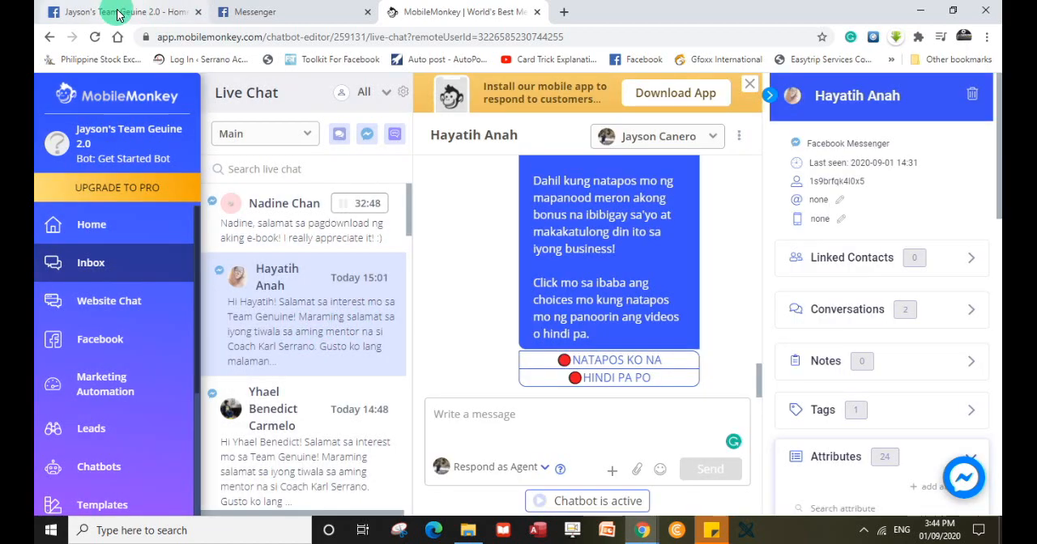
left_click(114, 12)
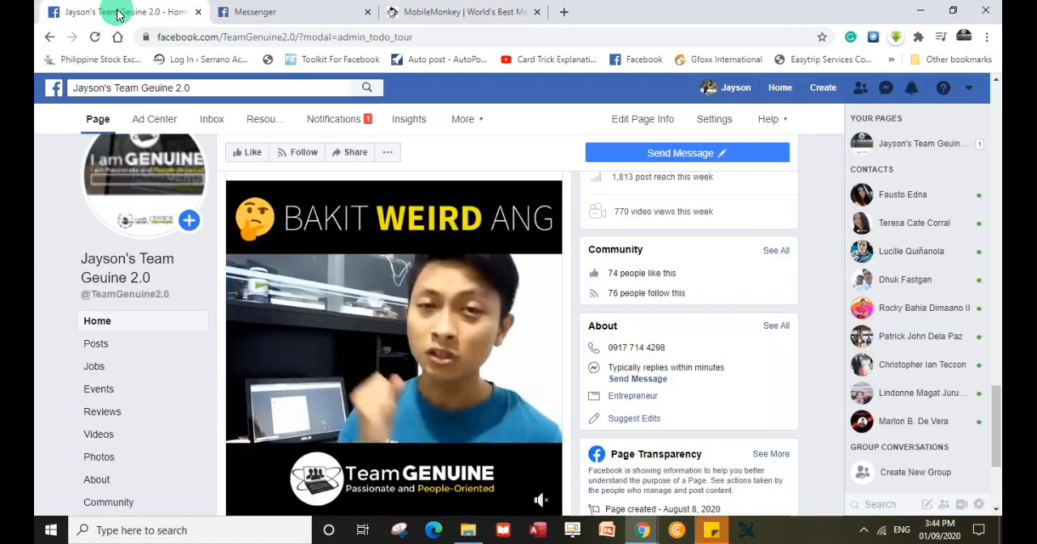
left_click(207, 122)
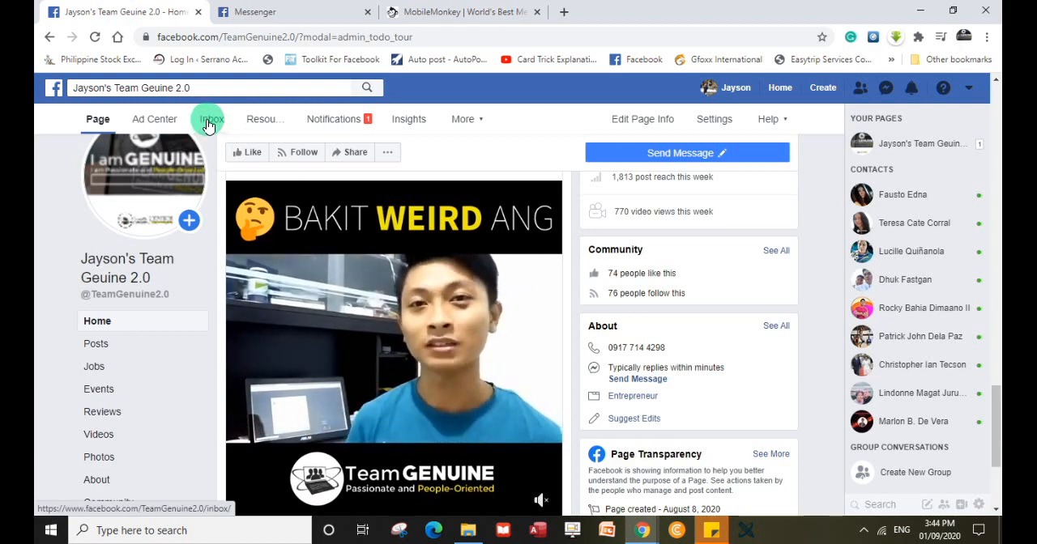
left_click(208, 121)
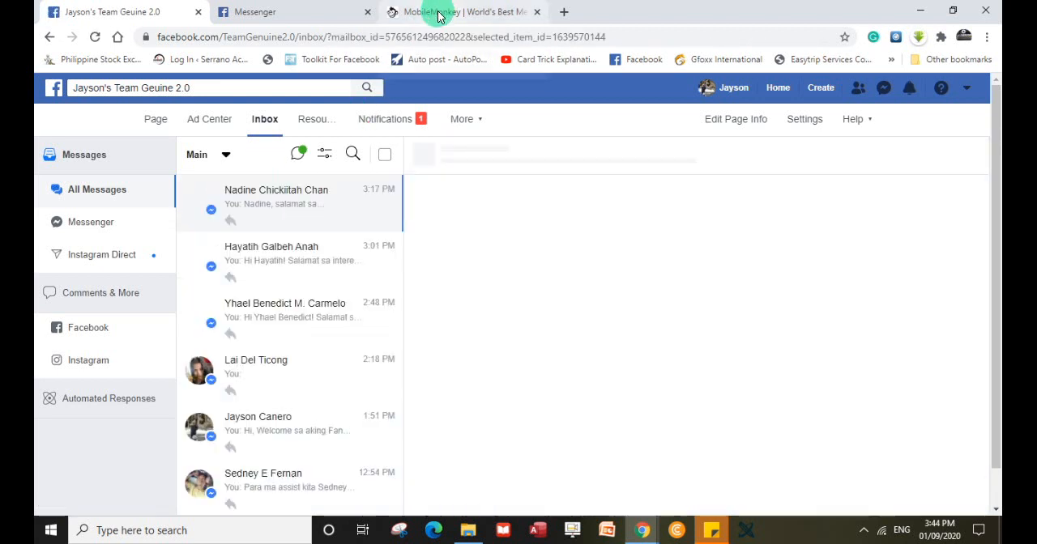
Compare the MobileMonkey live chat with the Facebook page's inbox, viewing the start of the newest conversation there.
left_click(438, 16)
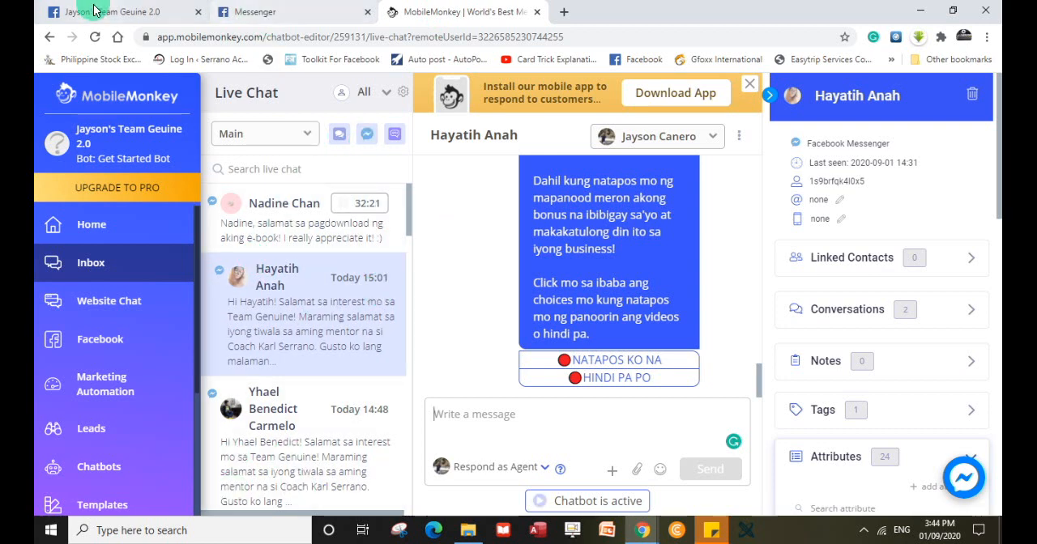
left_click(291, 246)
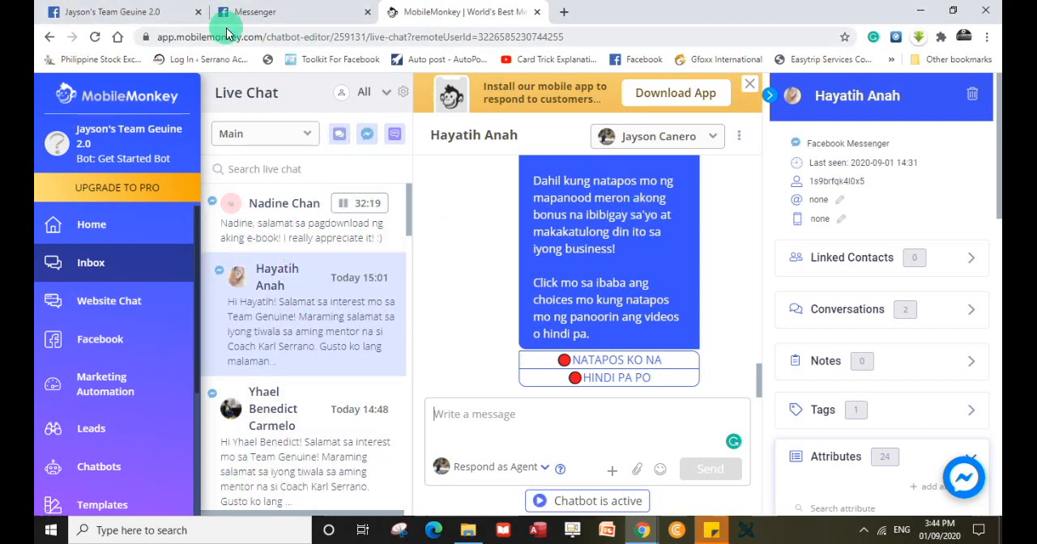
left_click(75, 13)
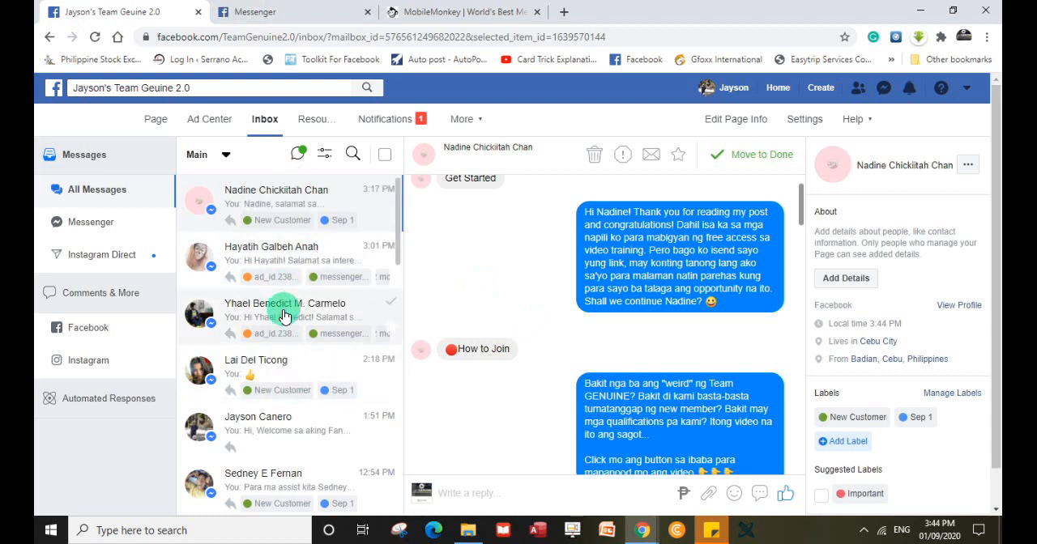
scroll(490, 288, "up", 1)
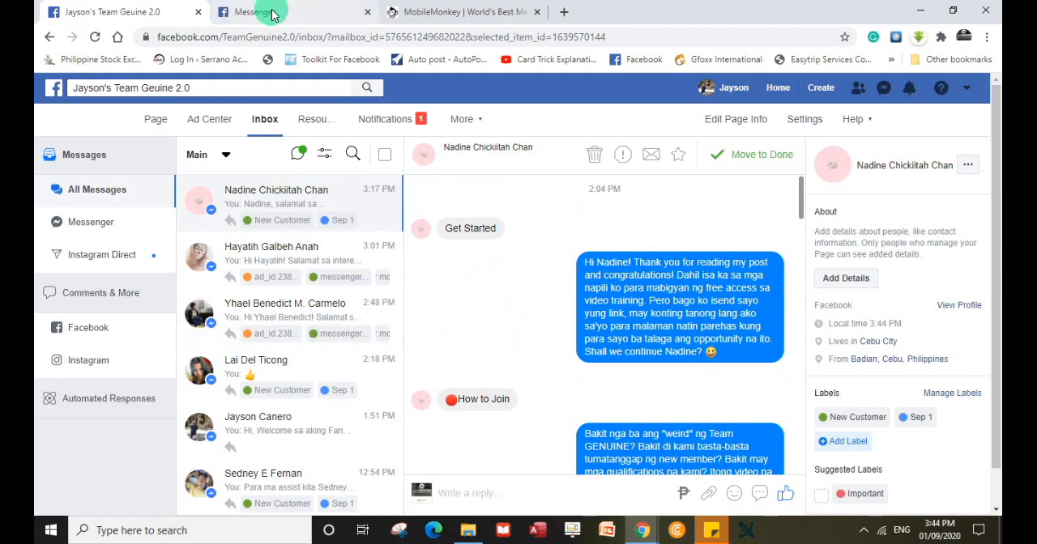
Switch back to MobileMonkey and open the chatbot's Home overview.
left_click(451, 13)
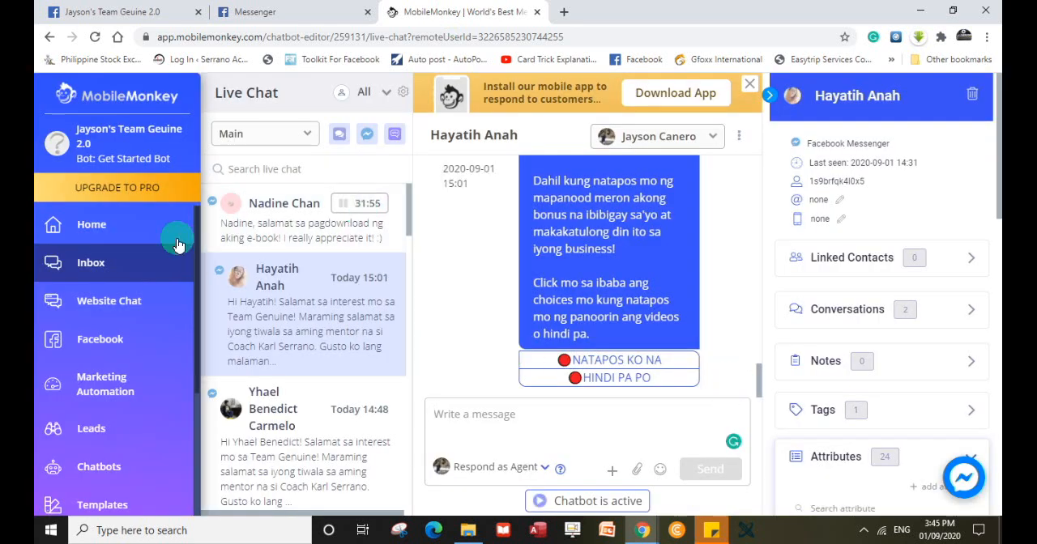
left_click(94, 226)
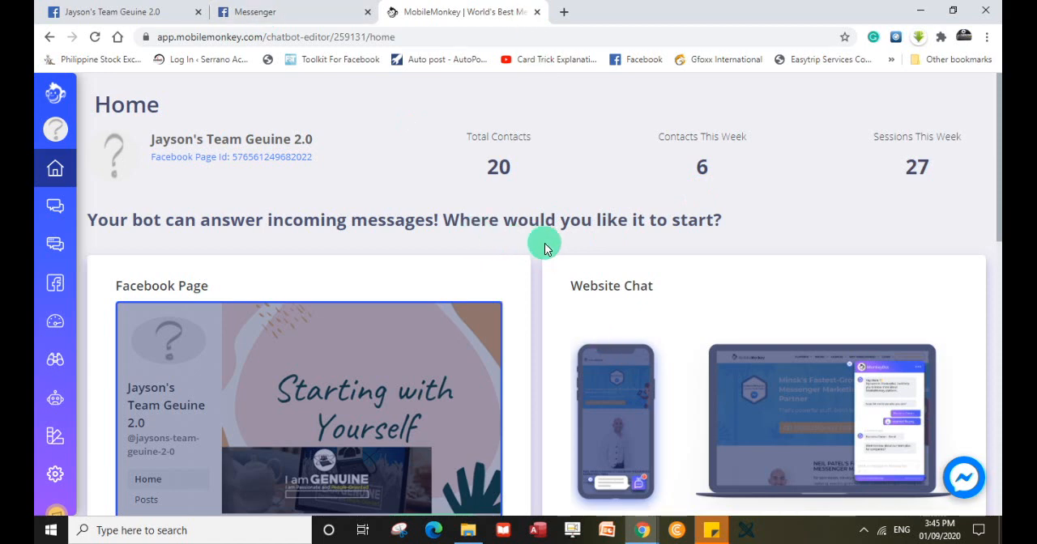
left_click(278, 15)
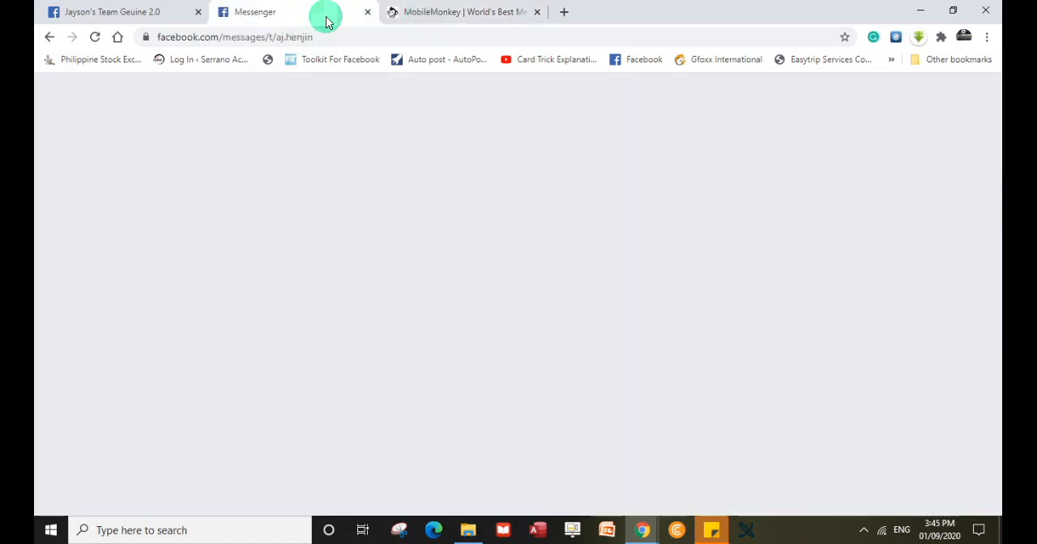
left_click(127, 14)
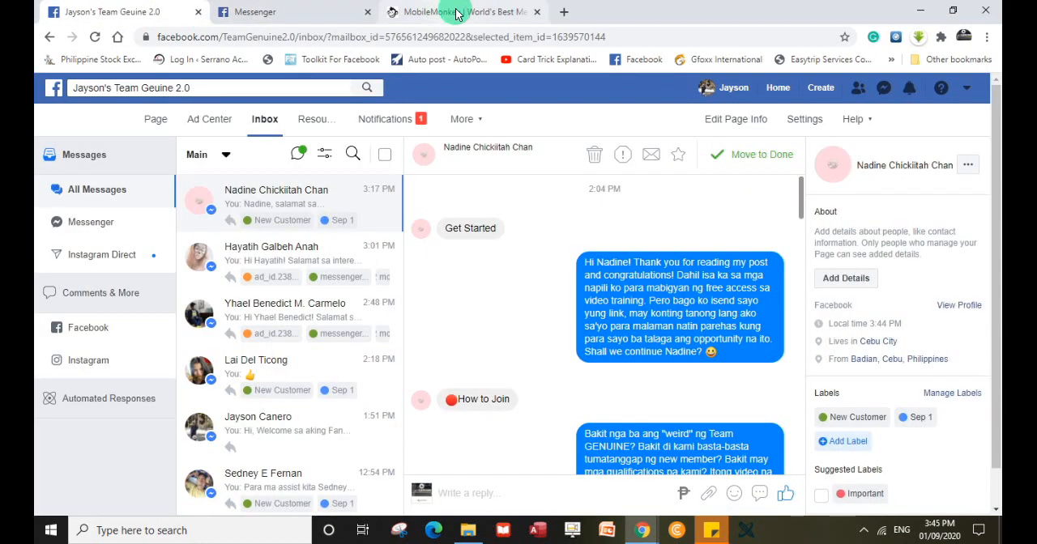
left_click(271, 12)
left_click(115, 14)
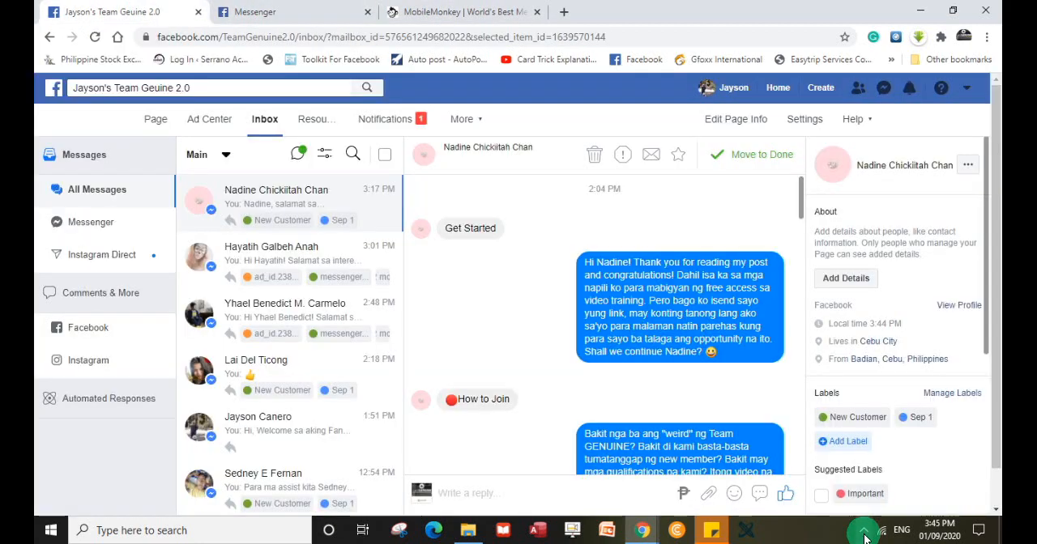
left_click(864, 533)
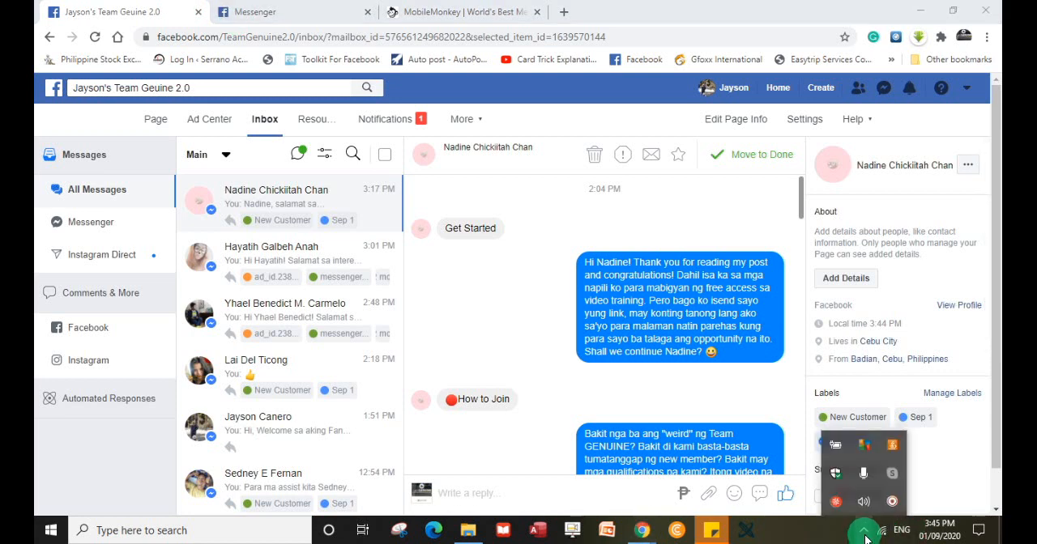
left_click(892, 502)
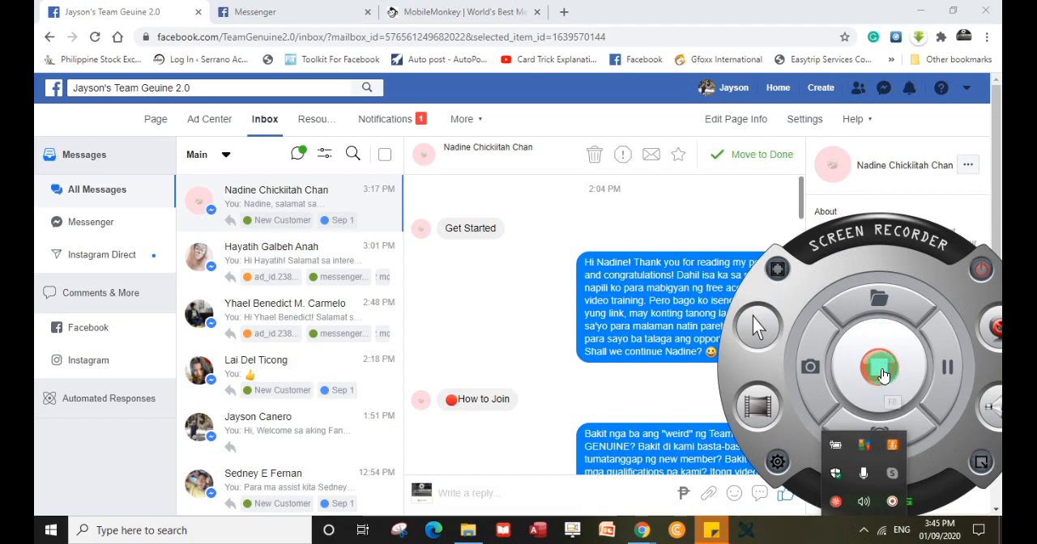